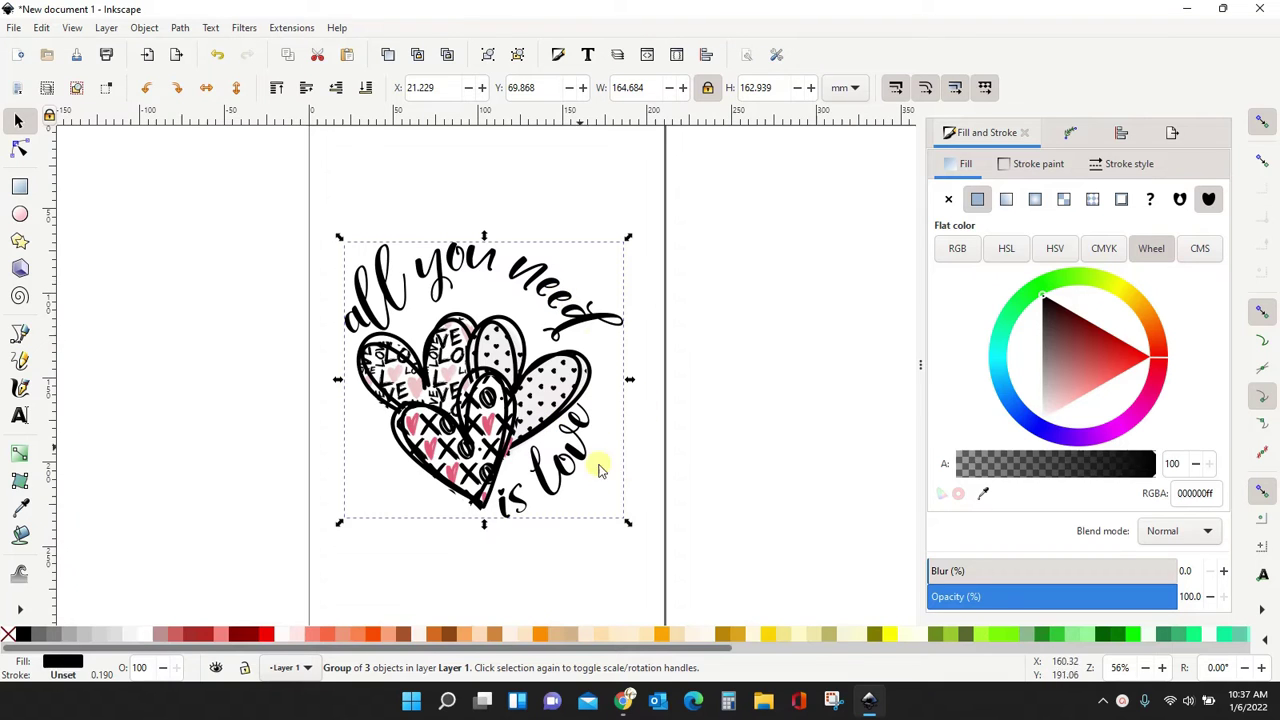
# Draw a green circle below the page with the Ellipse tool.
pyautogui.click(620, 572)
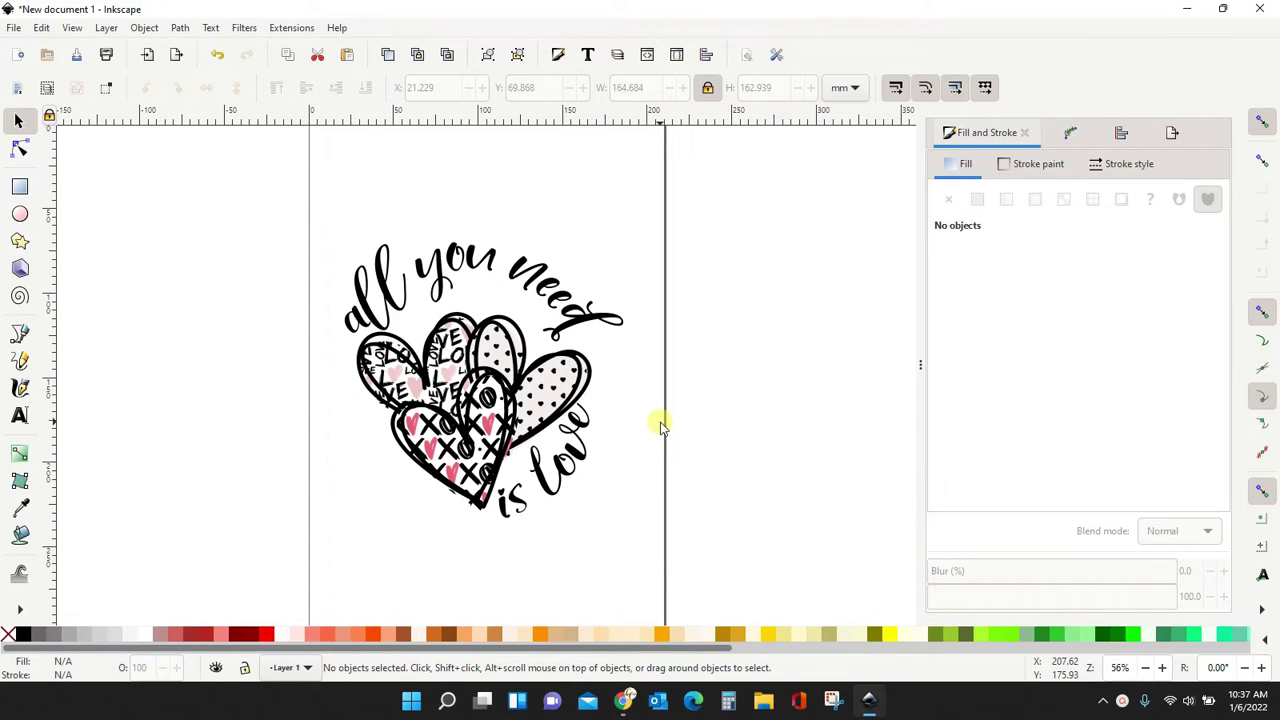
pyautogui.scroll(-8, 660, 425)
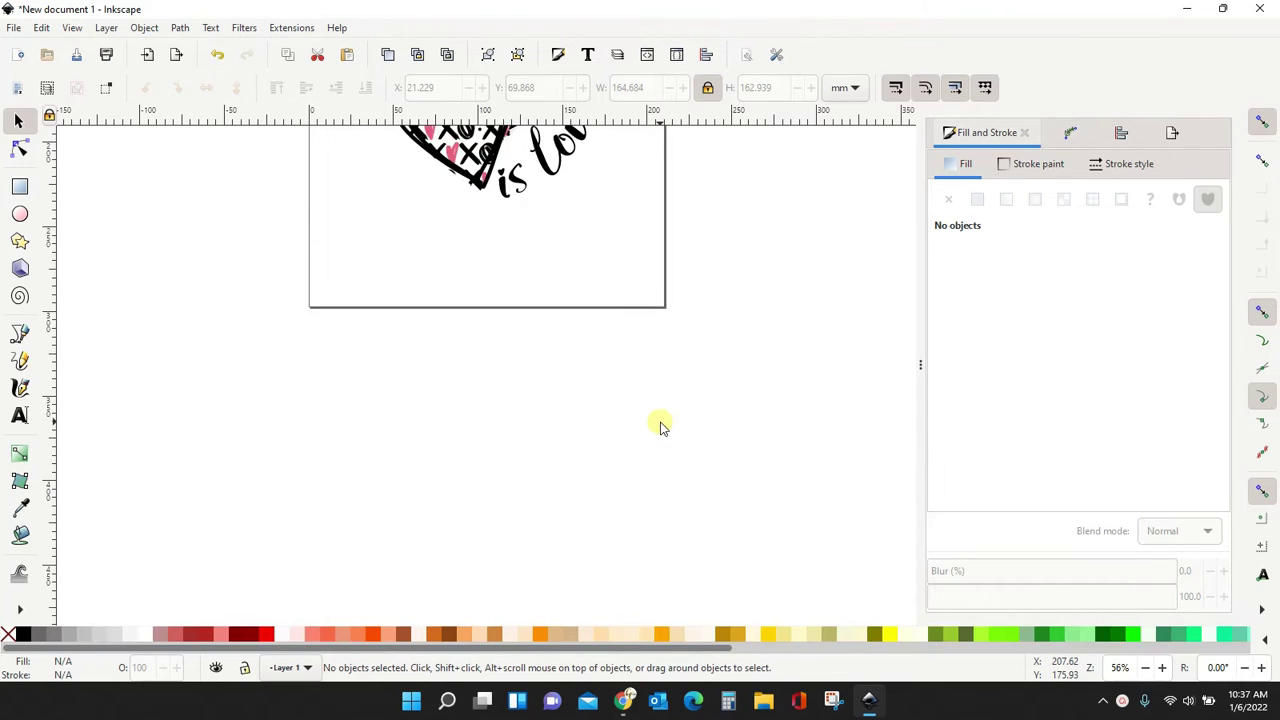
pyautogui.click(20, 214)
pyautogui.moveTo(376, 302); pyautogui.dragTo(667, 569)
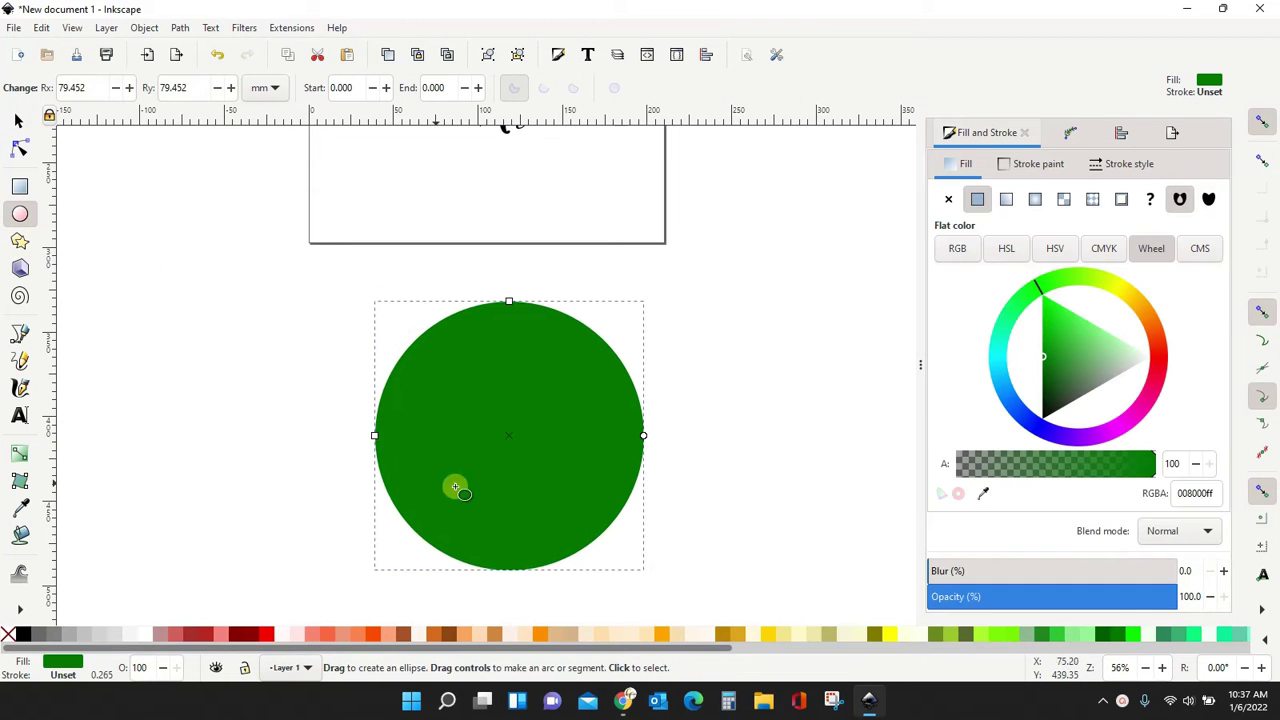
# Add the script text 'all you need is love' with no stroke, placed just above the circle.
pyautogui.click(21, 415)
pyautogui.click(260, 336)
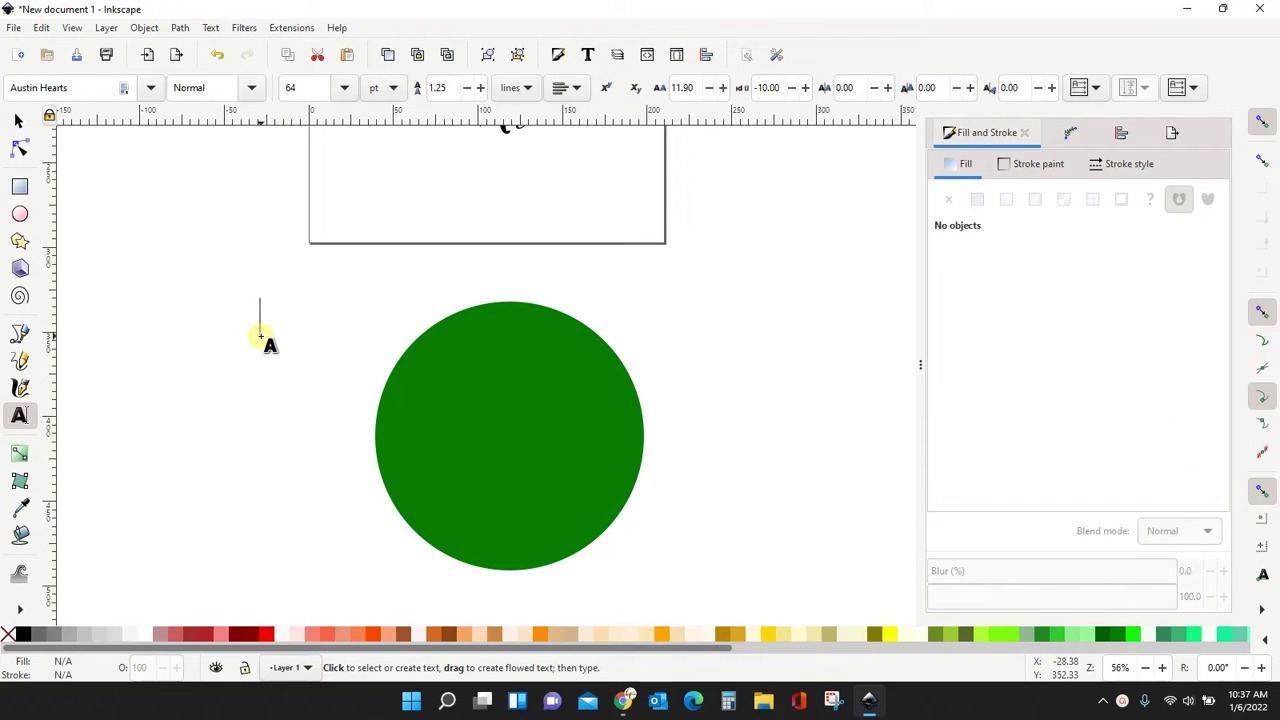
pyautogui.write('A')
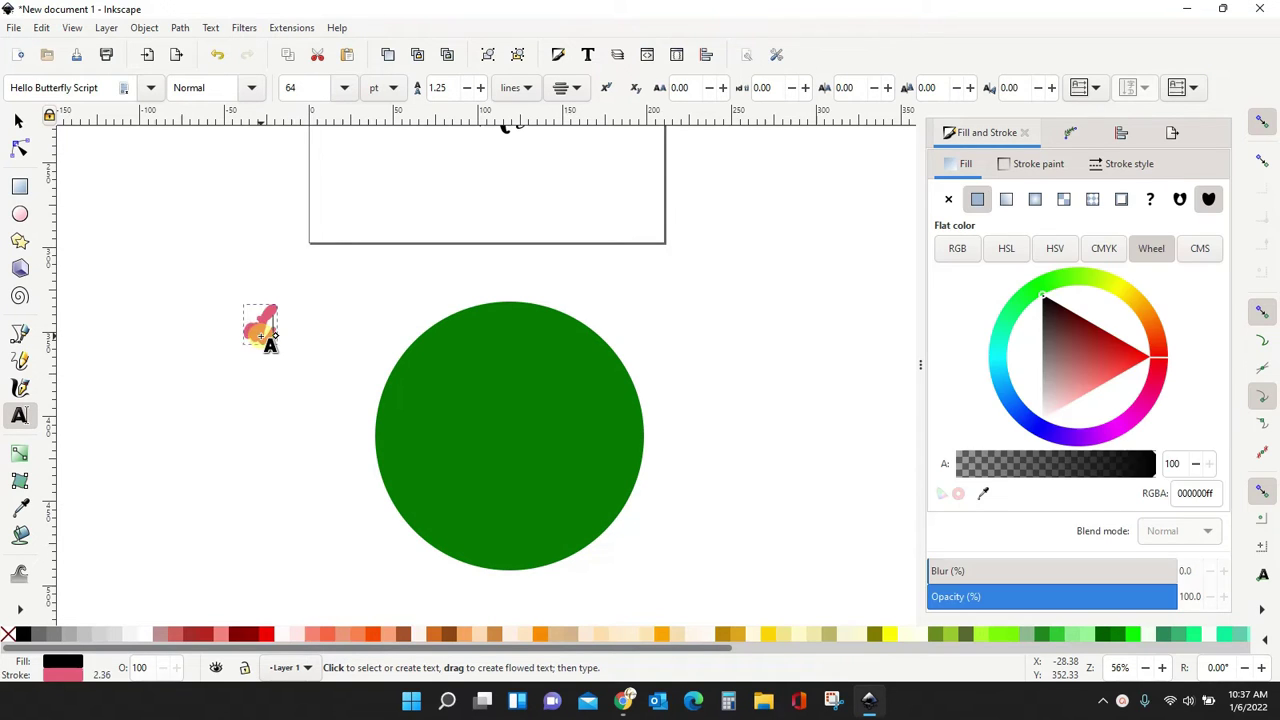
pyautogui.write('lyssa meets love')
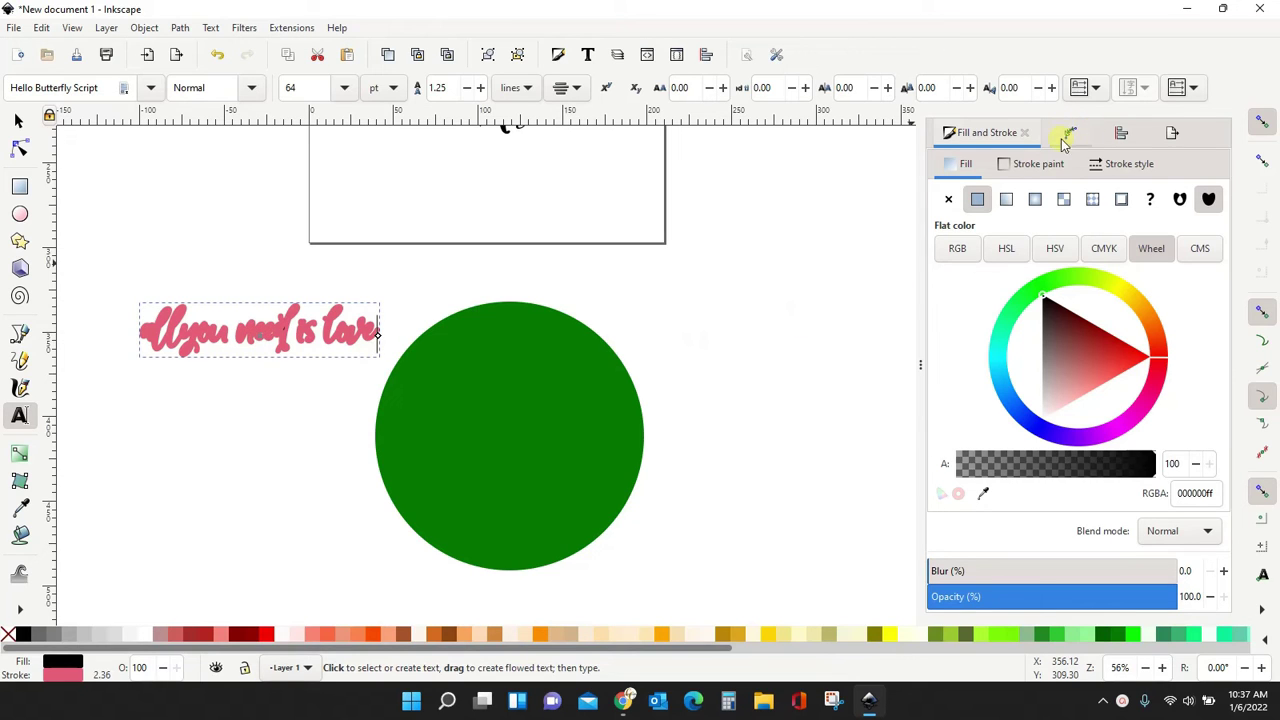
pyautogui.click(1025, 163)
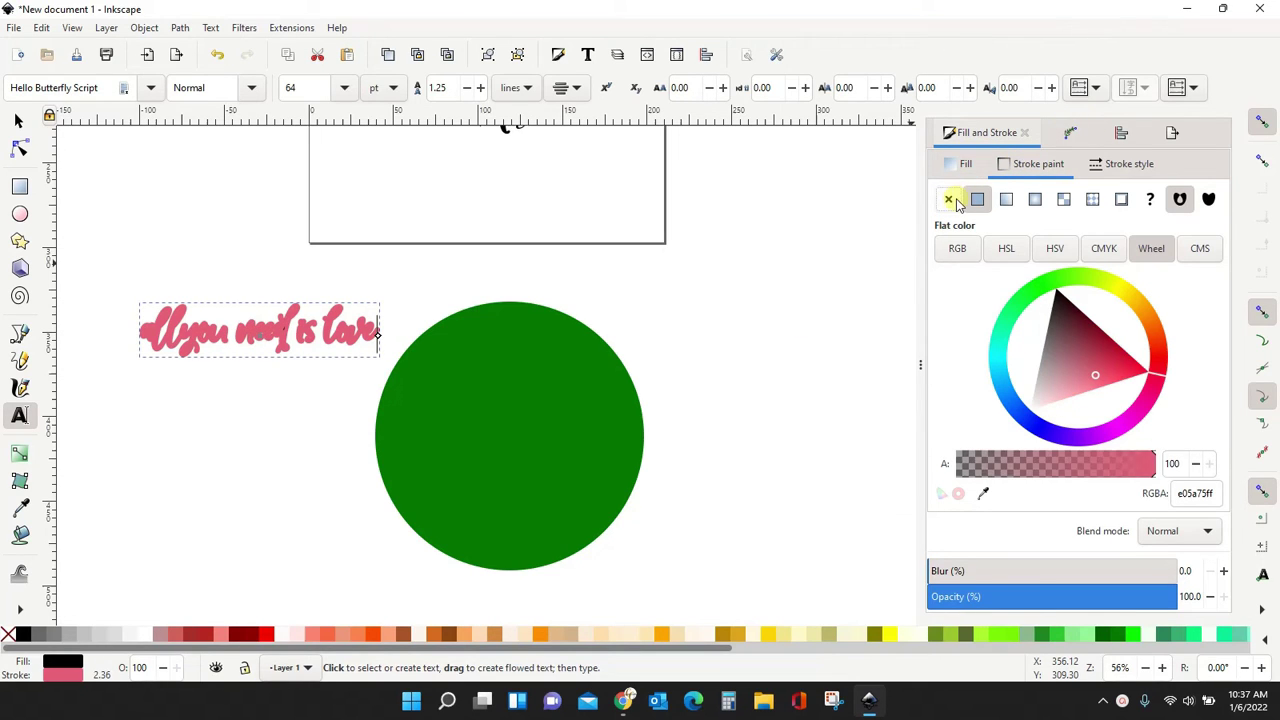
pyautogui.click(949, 201)
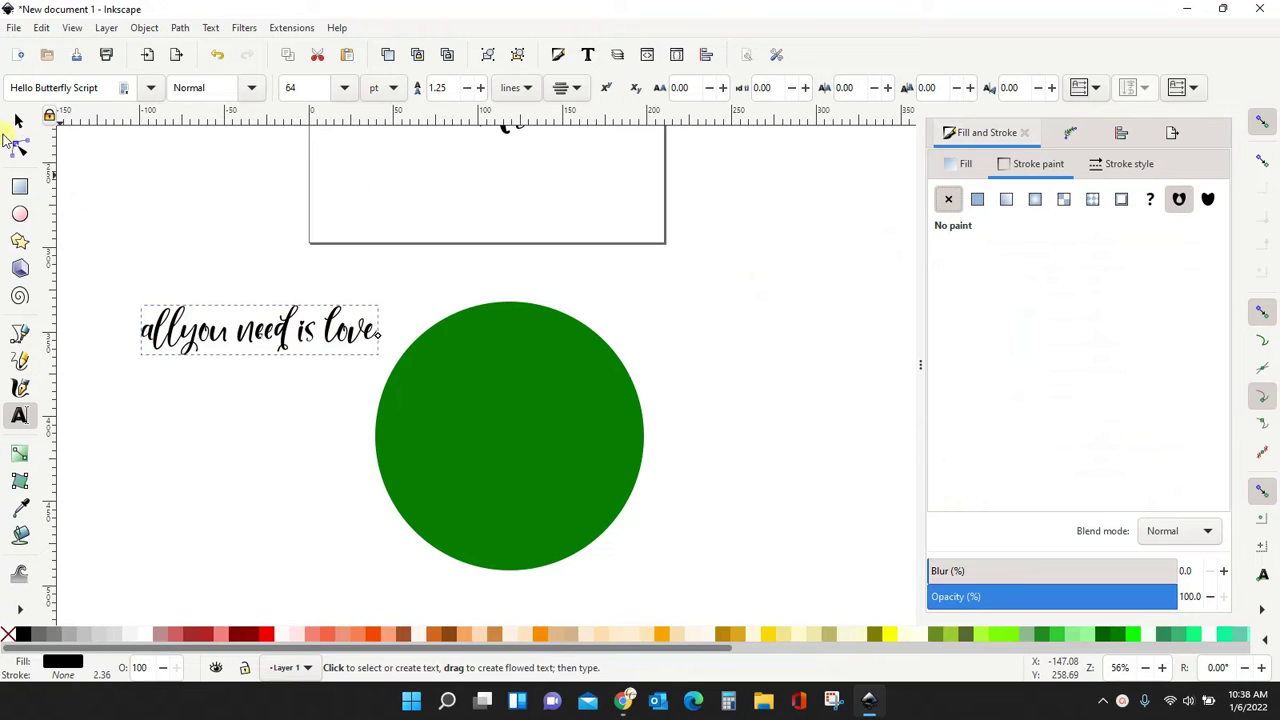
pyautogui.click(18, 120)
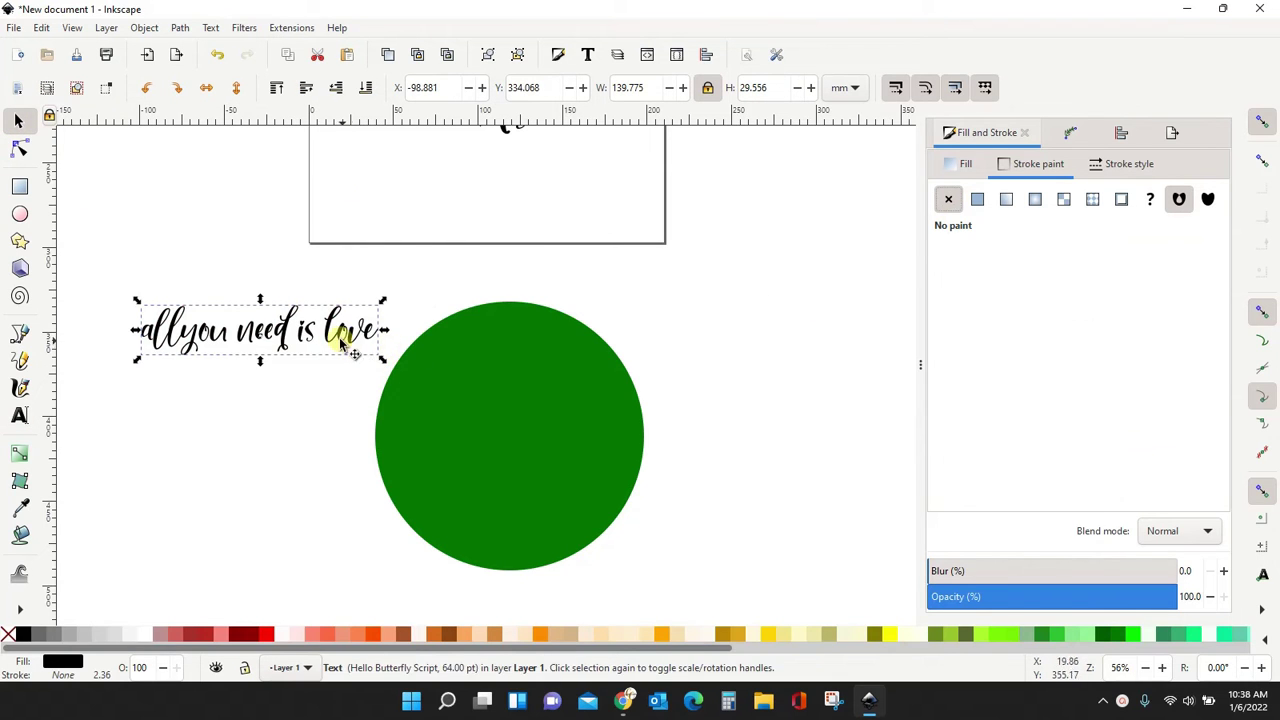
pyautogui.moveTo(385, 340); pyautogui.dragTo(572, 278)
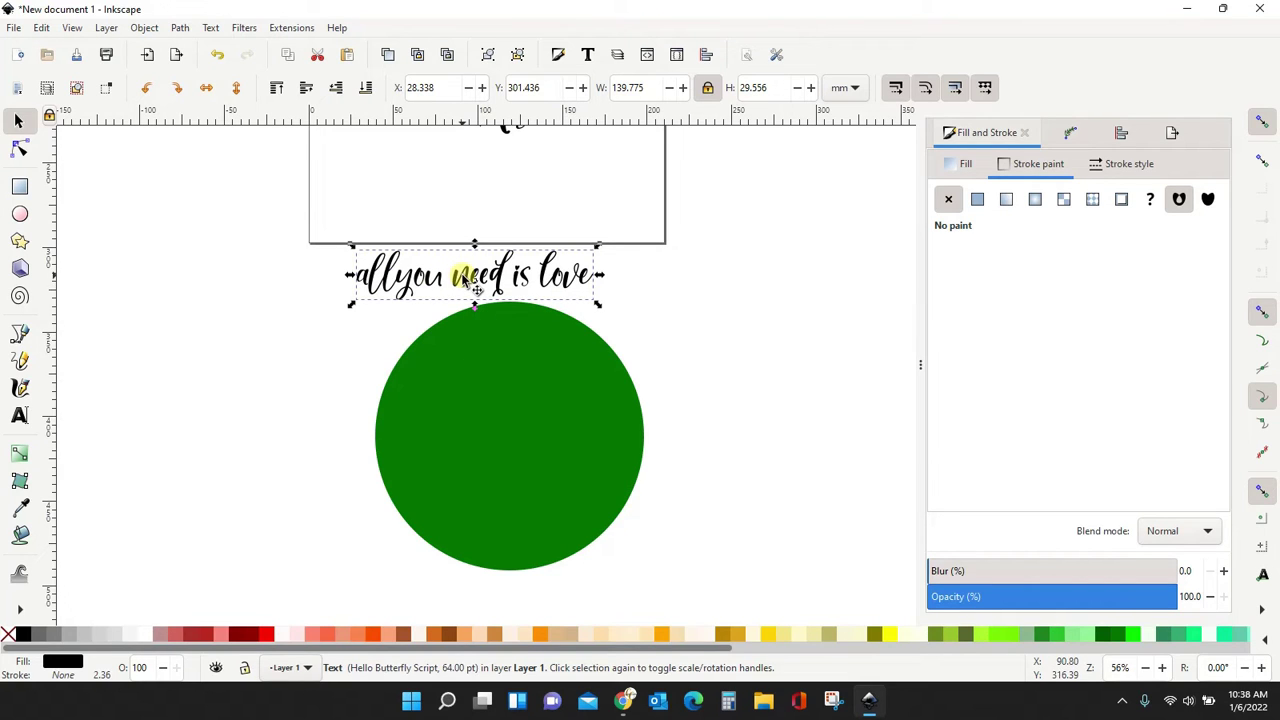
# Put the text on the circle's path with Text > Put on Path.
pyautogui.keyDown('shift'); pyautogui.click(498, 398); pyautogui.keyUp('shift')
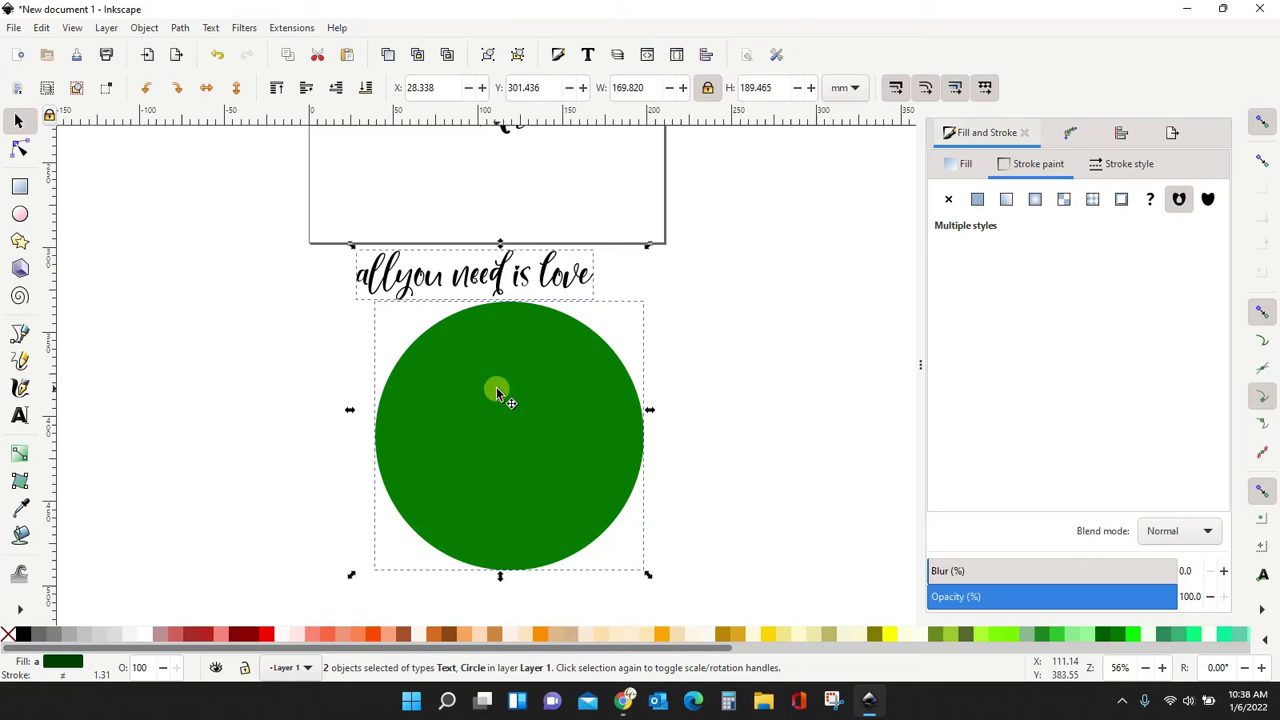
pyautogui.click(211, 28)
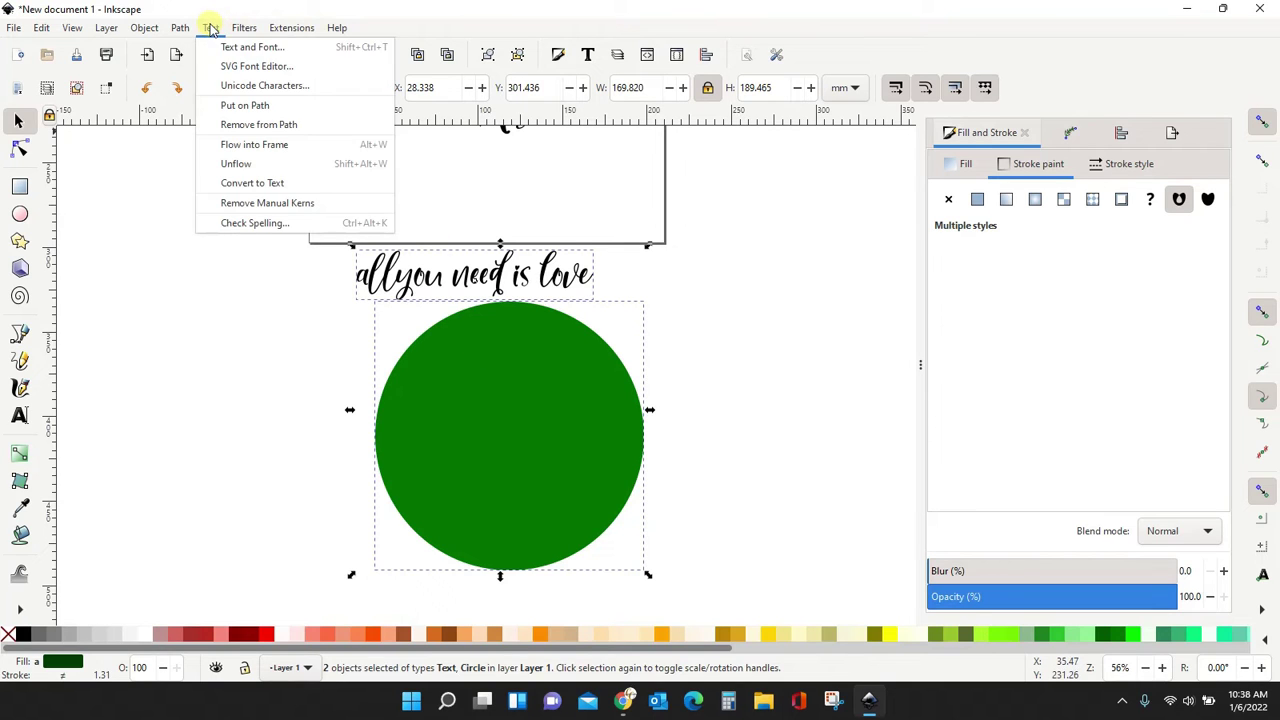
pyautogui.click(240, 105)
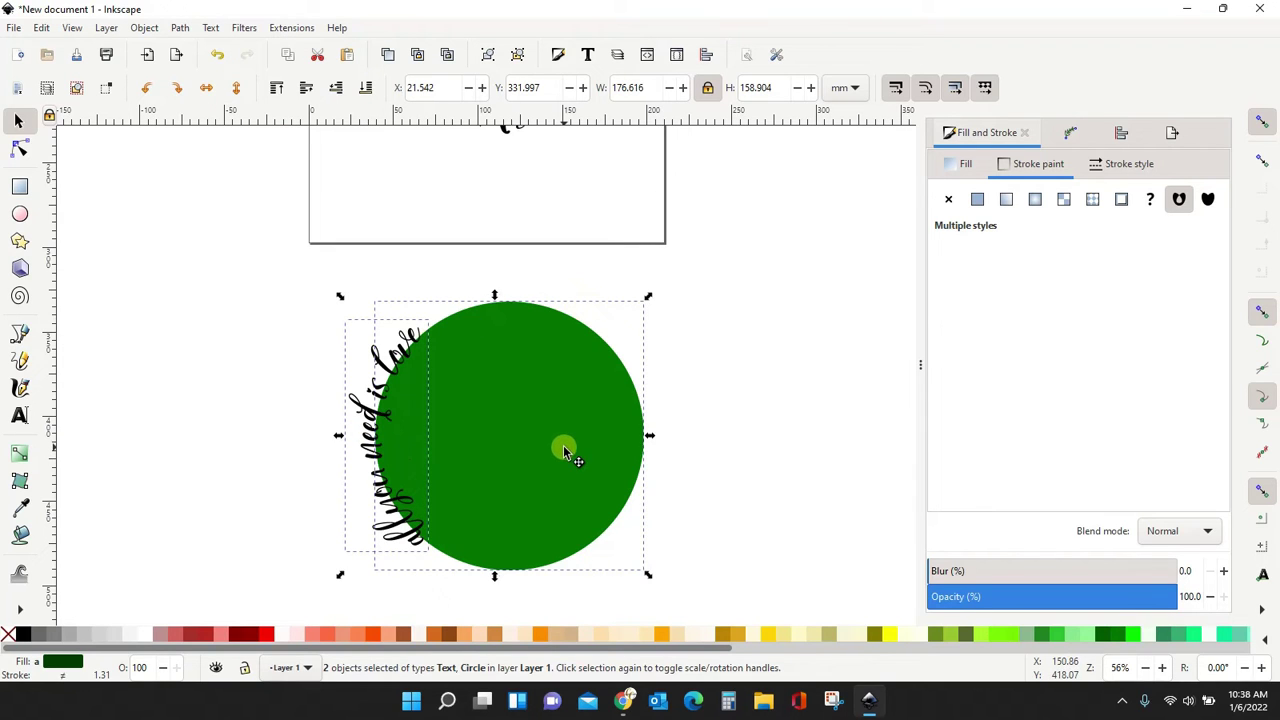
# Rotate the circle so the text arcs over its top, and shrink it to 132.964 × 149.919 mm.
pyautogui.click(656, 439)
pyautogui.click(529, 432)
pyautogui.click(541, 426)
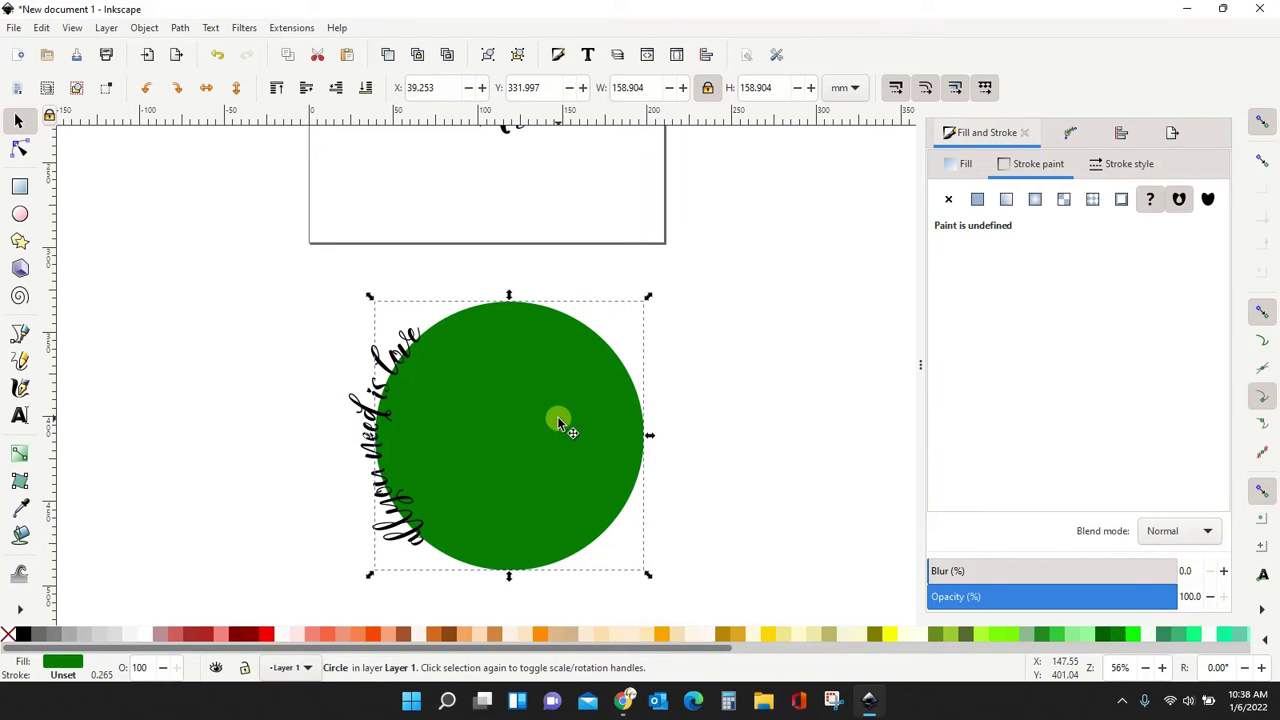
pyautogui.moveTo(651, 302); pyautogui.dragTo(620, 572)
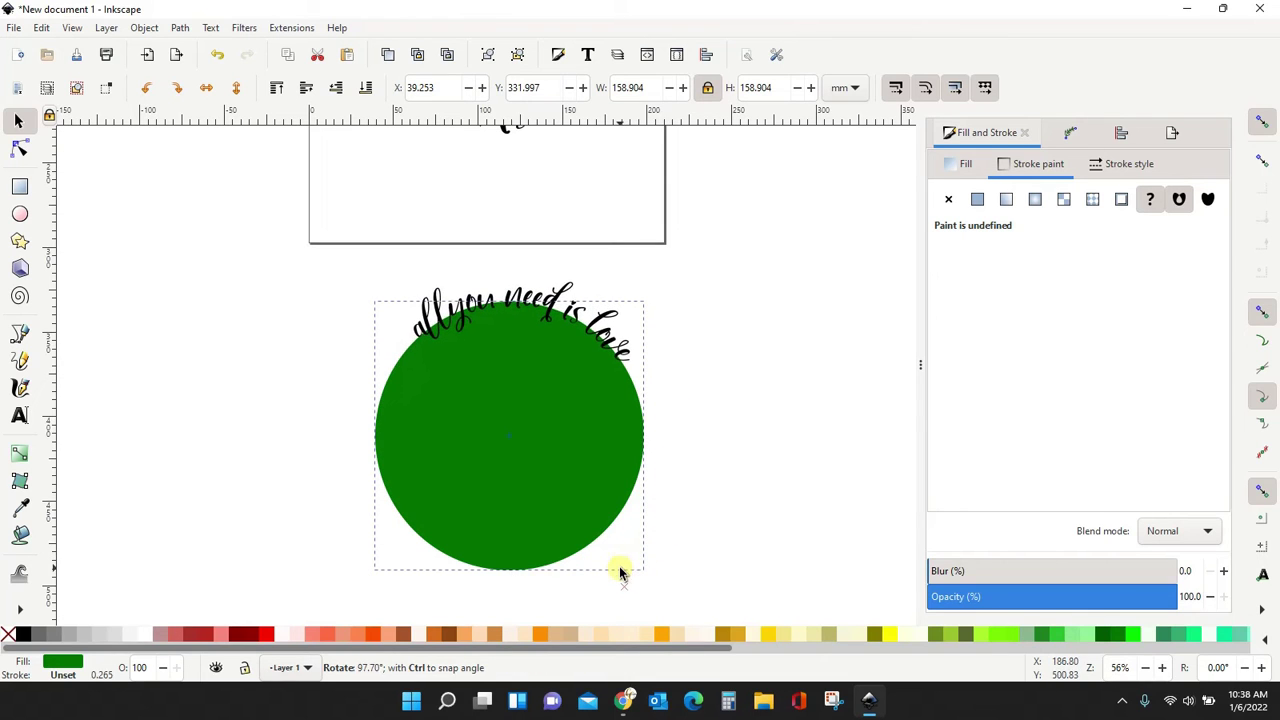
pyautogui.click(596, 506)
pyautogui.moveTo(649, 435); pyautogui.dragTo(619, 437)
pyautogui.moveTo(617, 575); pyautogui.dragTo(697, 550)
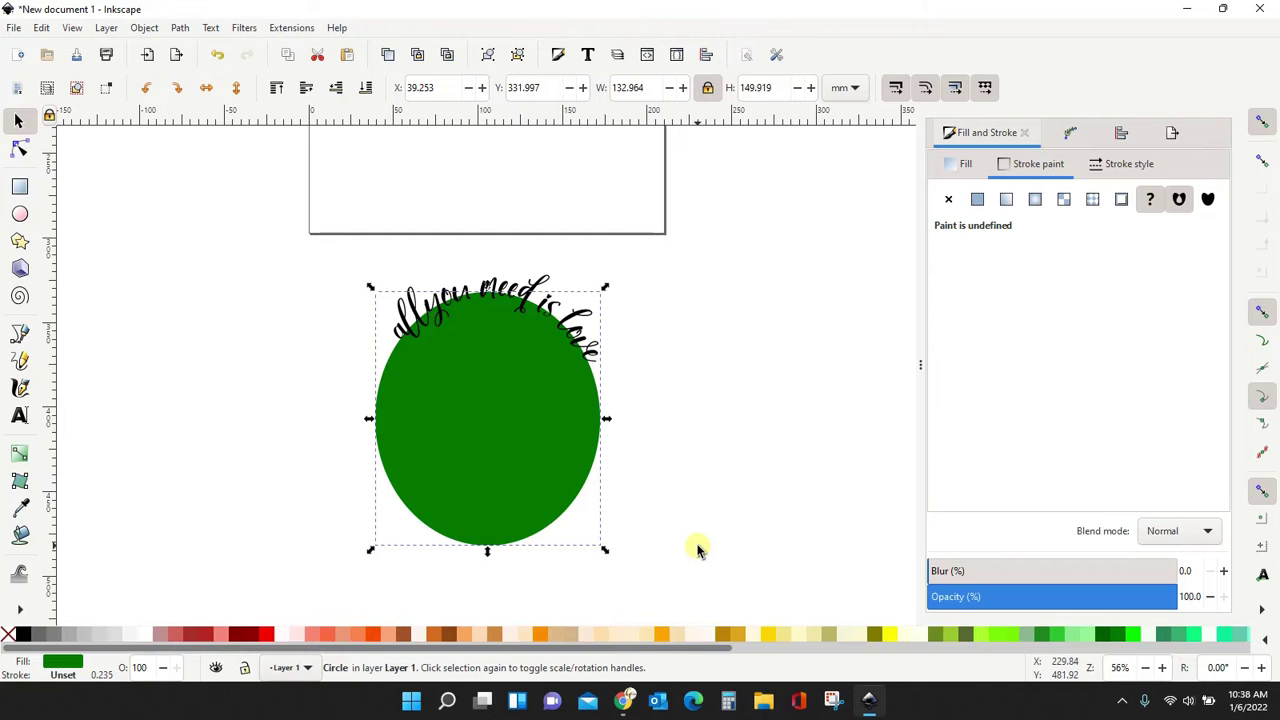
# Delete the test circle and its leftover text, then scroll back to the hearts design.
pyautogui.press('Delete')
pyautogui.click(566, 297)
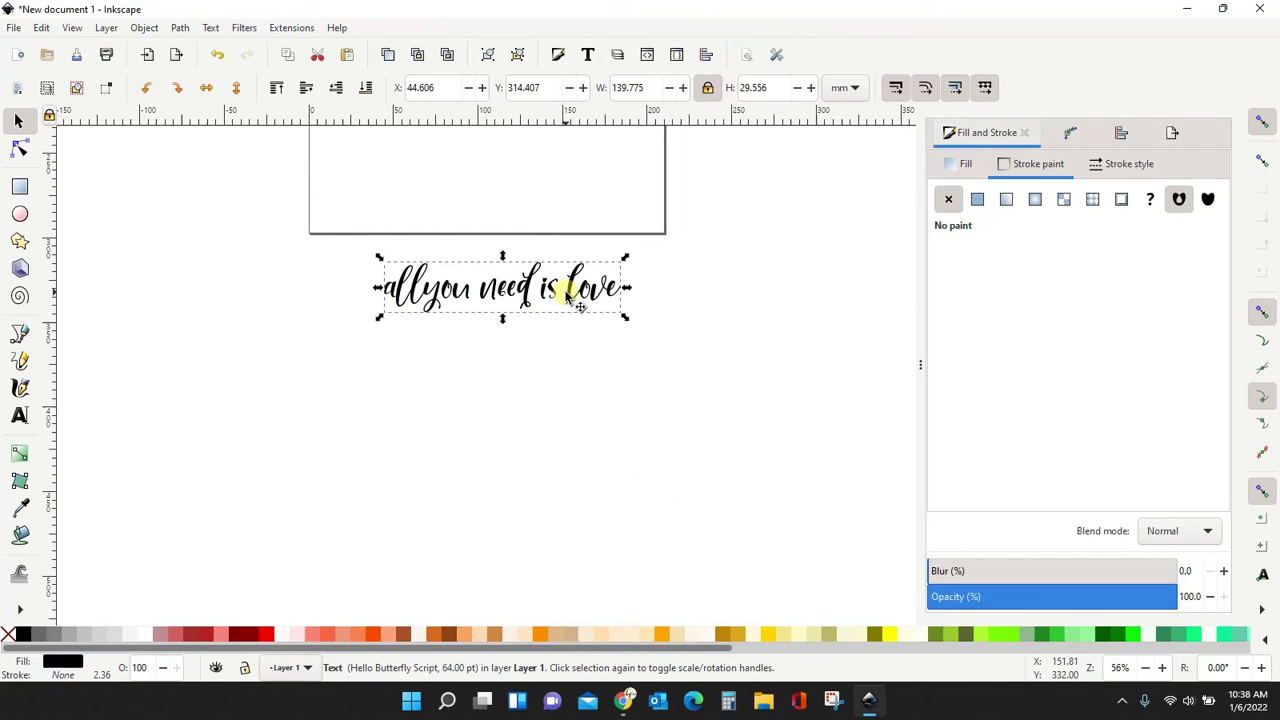
pyautogui.press('Delete')
pyautogui.scroll(5, 566, 297)
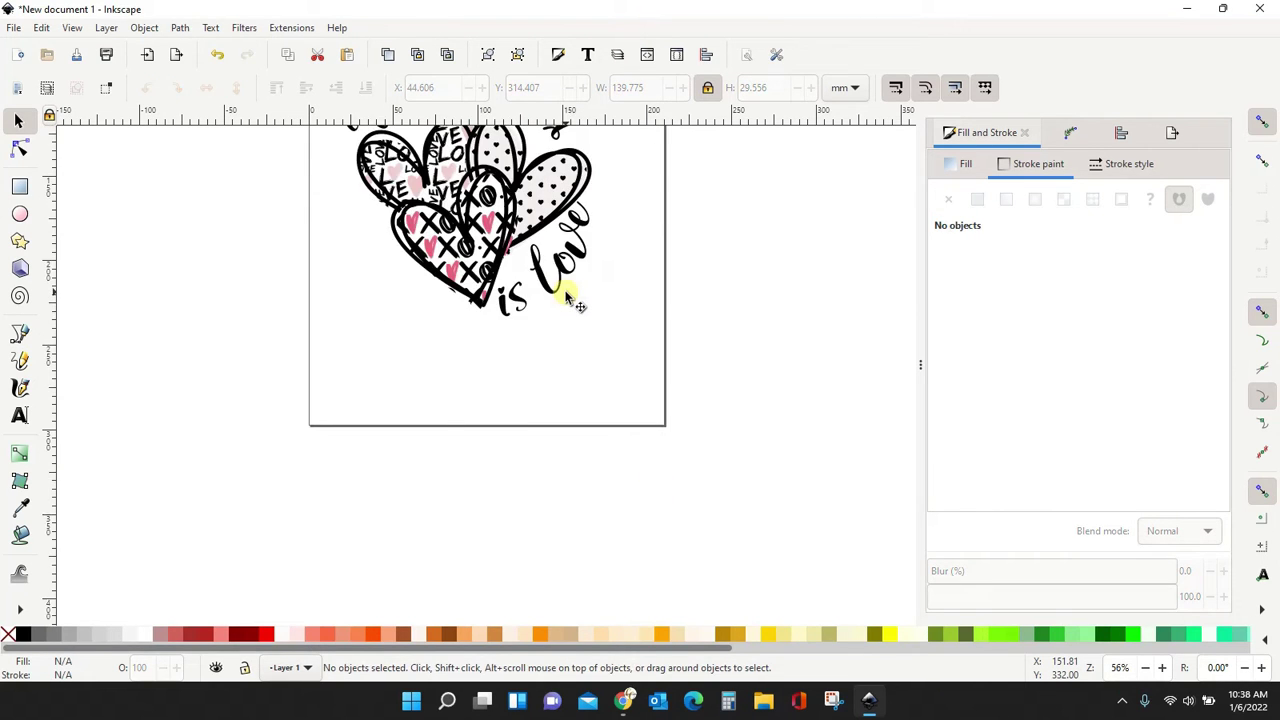
pyautogui.scroll(5, 566, 297)
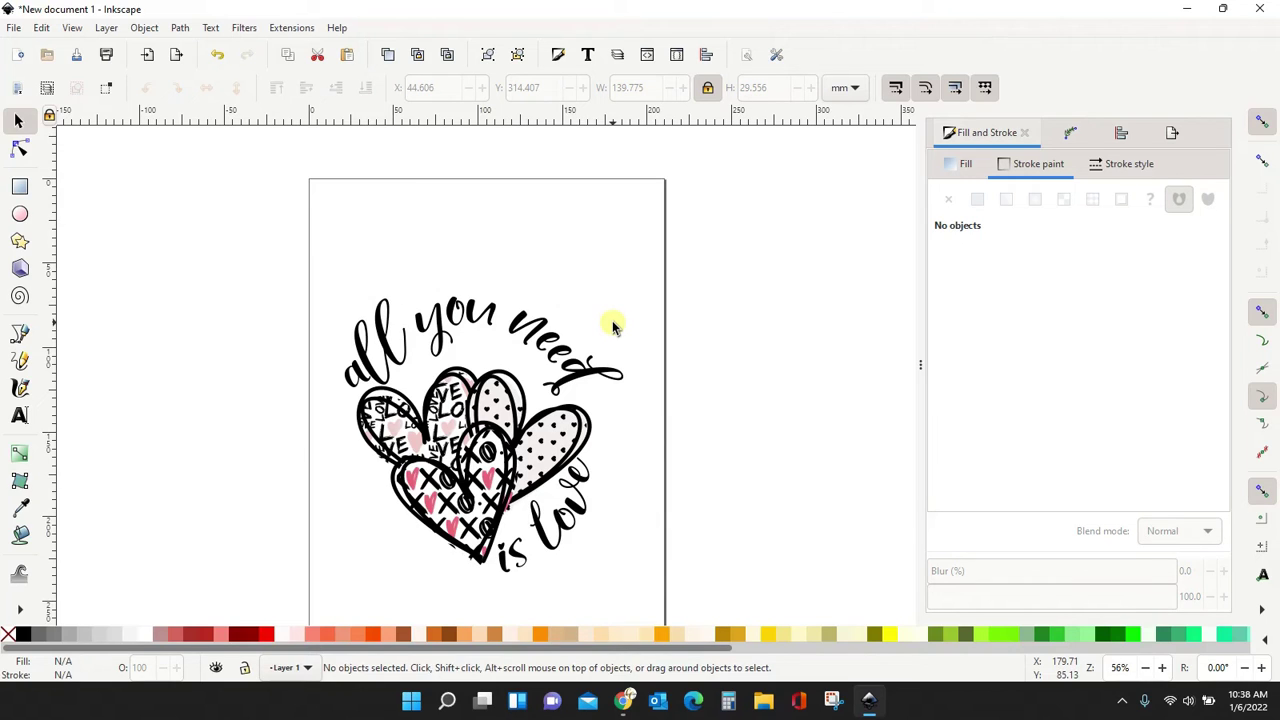
pyautogui.scroll(-3, 614, 326)
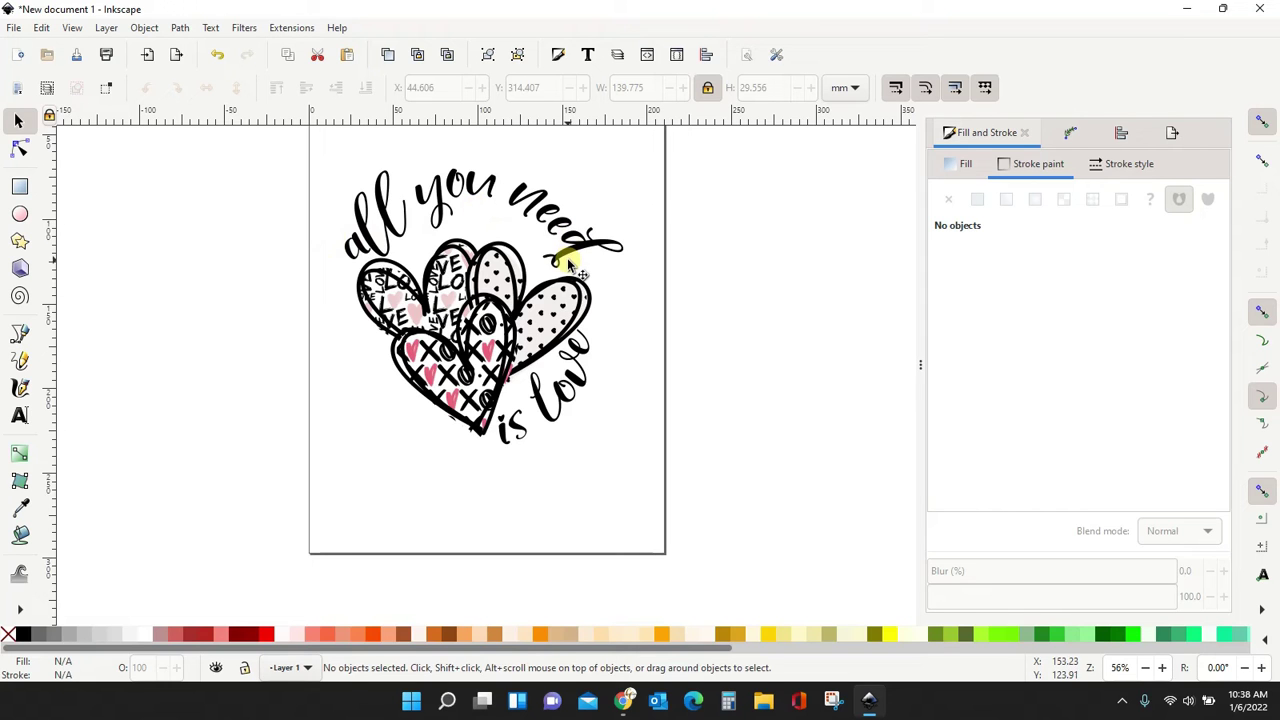
pyautogui.scroll(3, 593, 280)
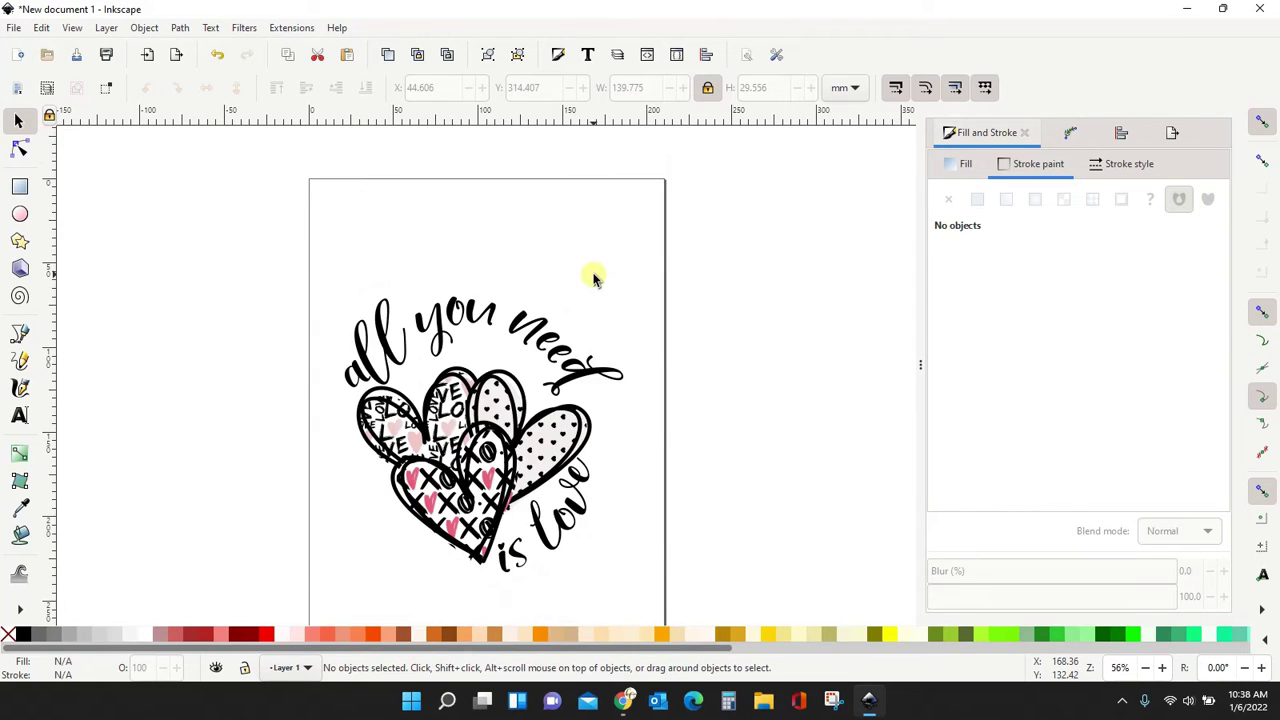
pyautogui.scroll(-5, 593, 280)
# Type 'all you need' below the page and enlarge it to 217.445 × 65.499 mm.
pyautogui.click(19, 415)
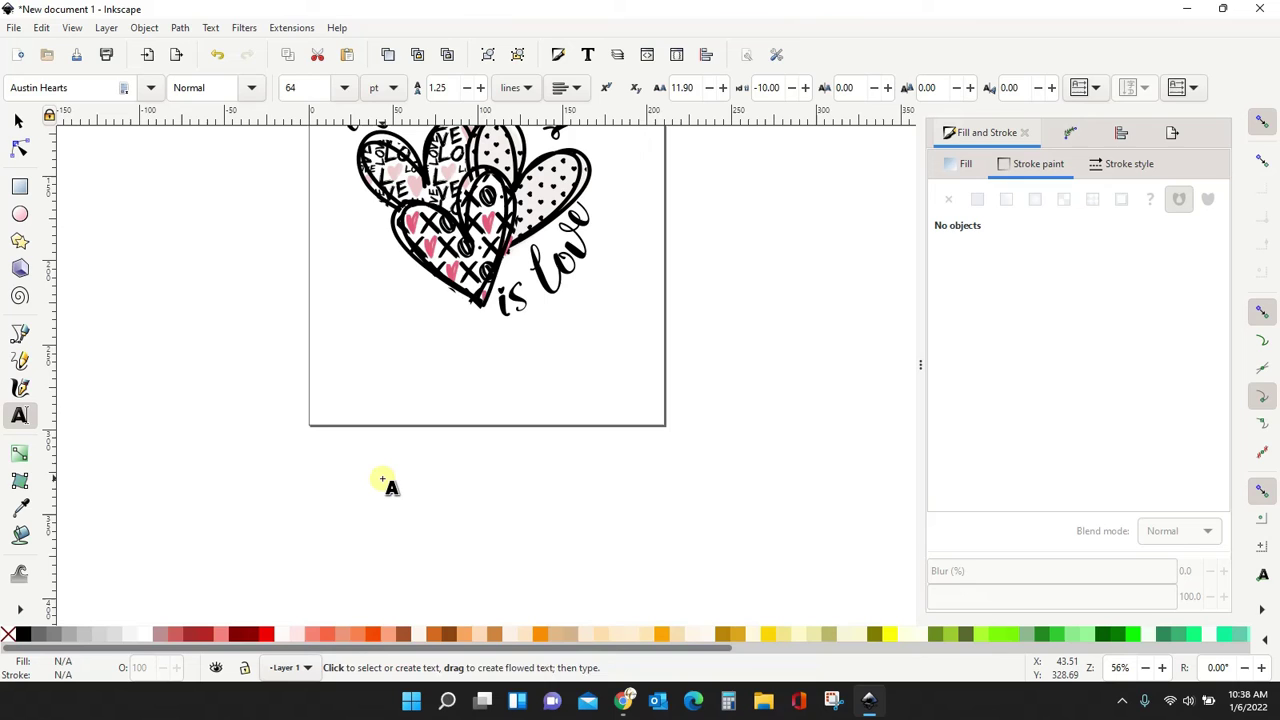
pyautogui.click(382, 479)
pyautogui.write('all y')
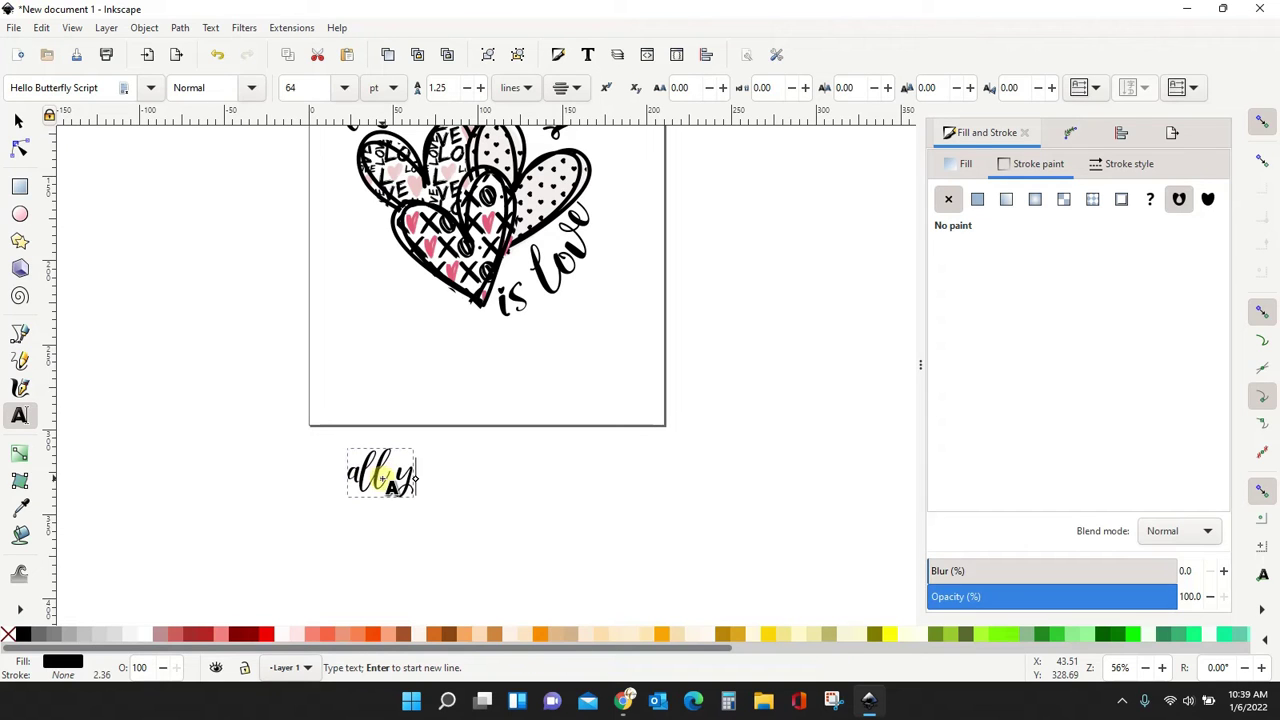
pyautogui.write('ou need')
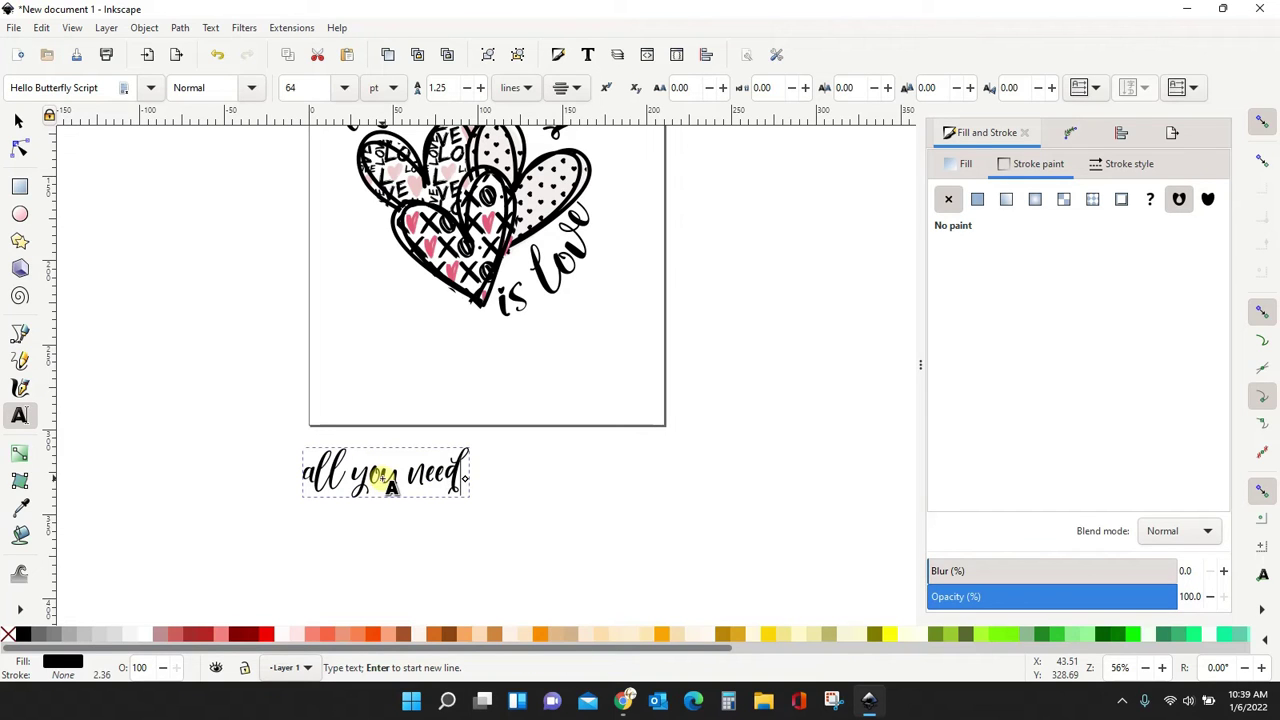
pyautogui.click(18, 120)
pyautogui.moveTo(474, 446); pyautogui.dragTo(790, 388)
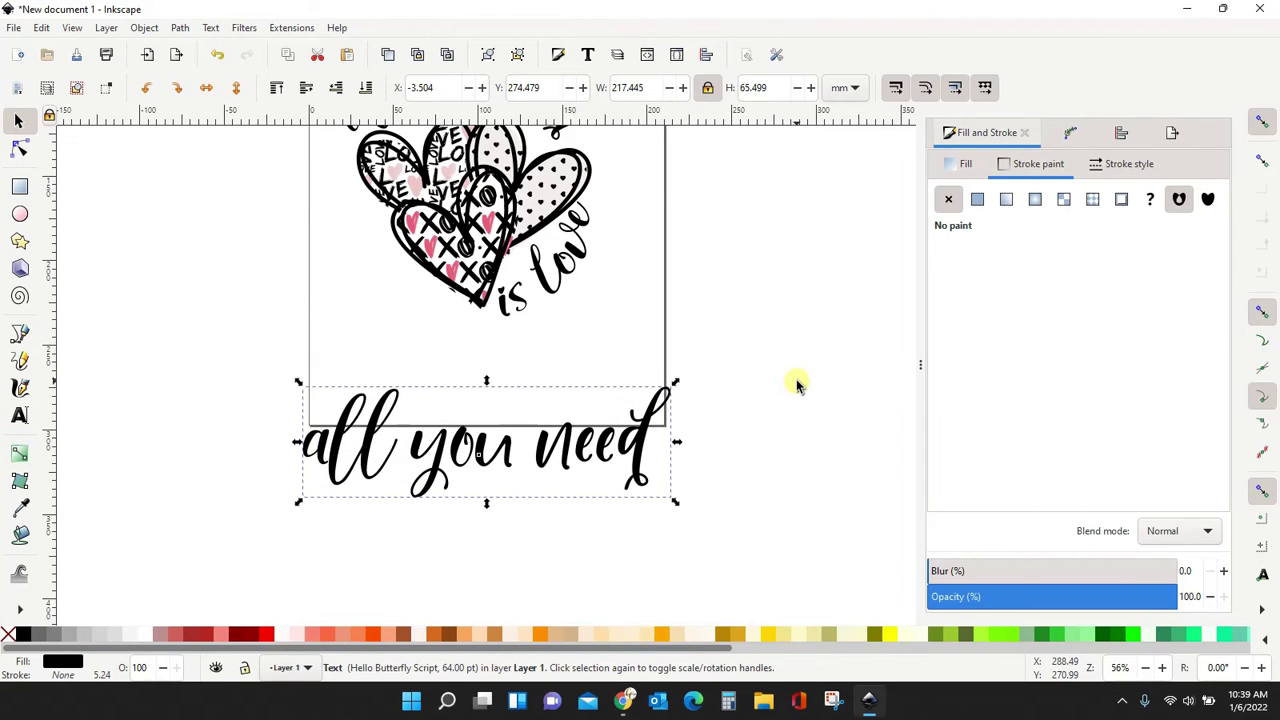
pyautogui.scroll(-5, 797, 385)
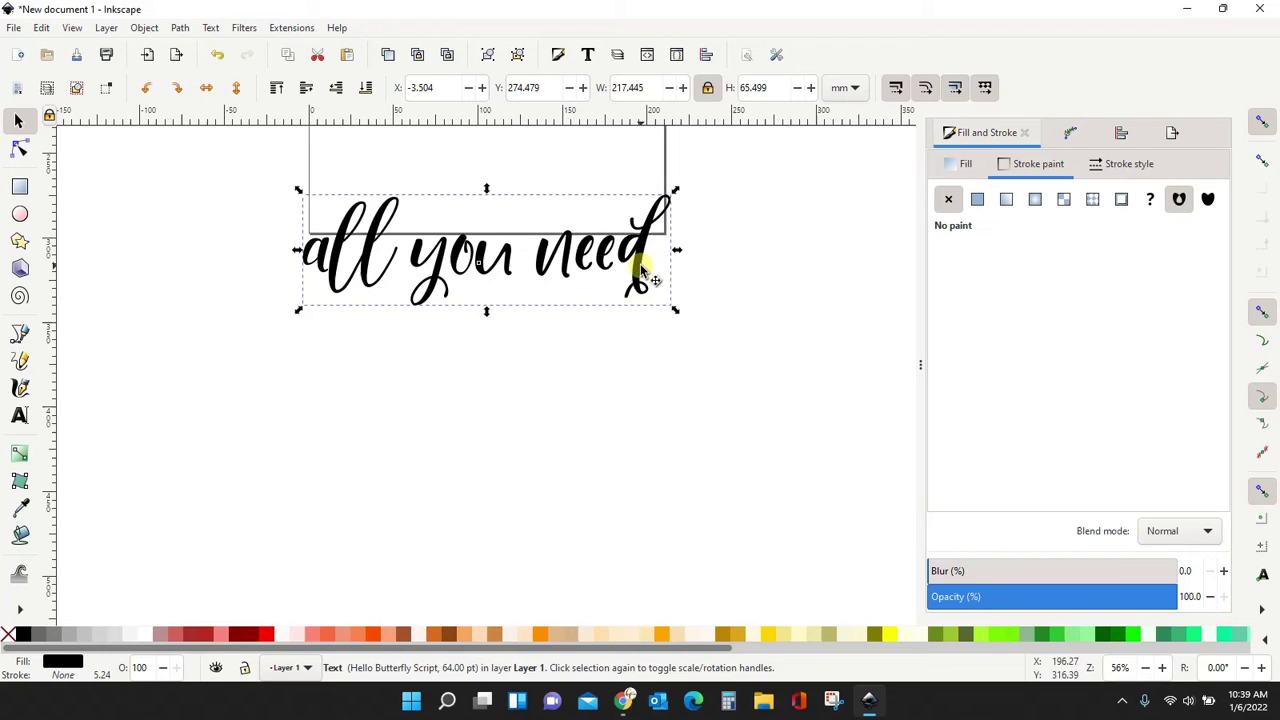
pyautogui.moveTo(641, 269); pyautogui.dragTo(628, 370)
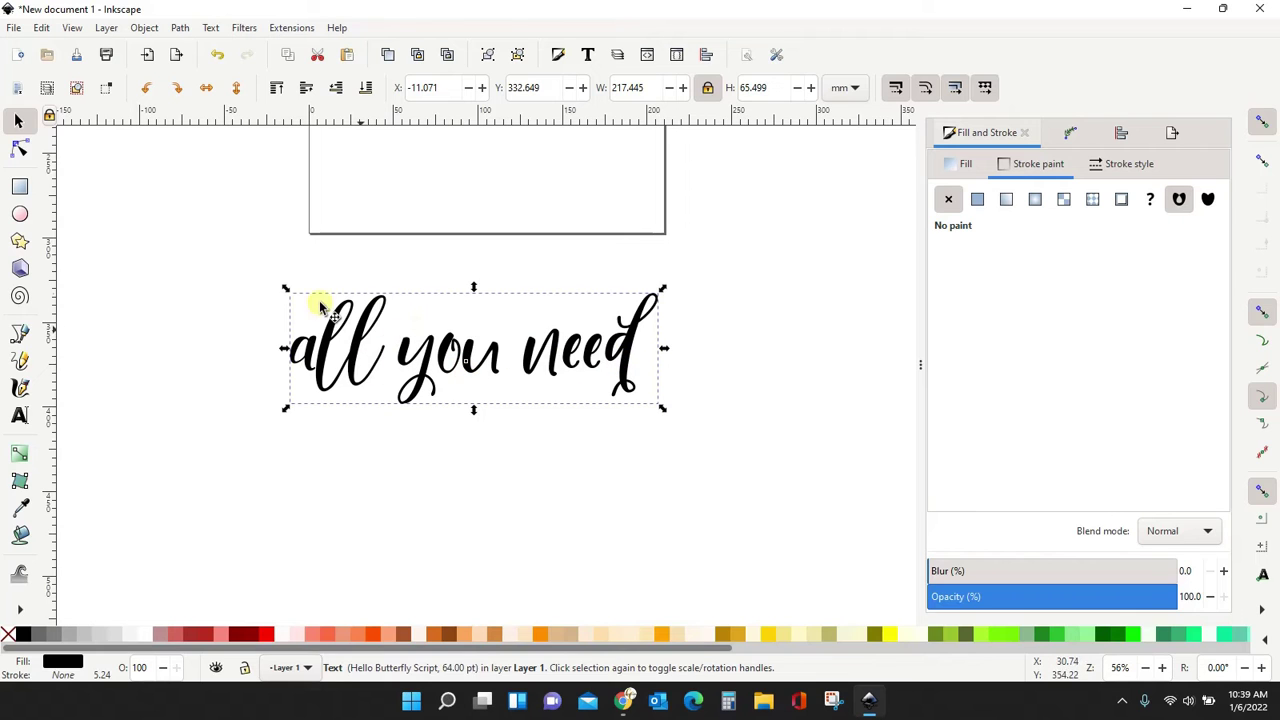
# Convert the 'all you need' text to paths, then type a second 'all you need' for comparison.
pyautogui.click(180, 28)
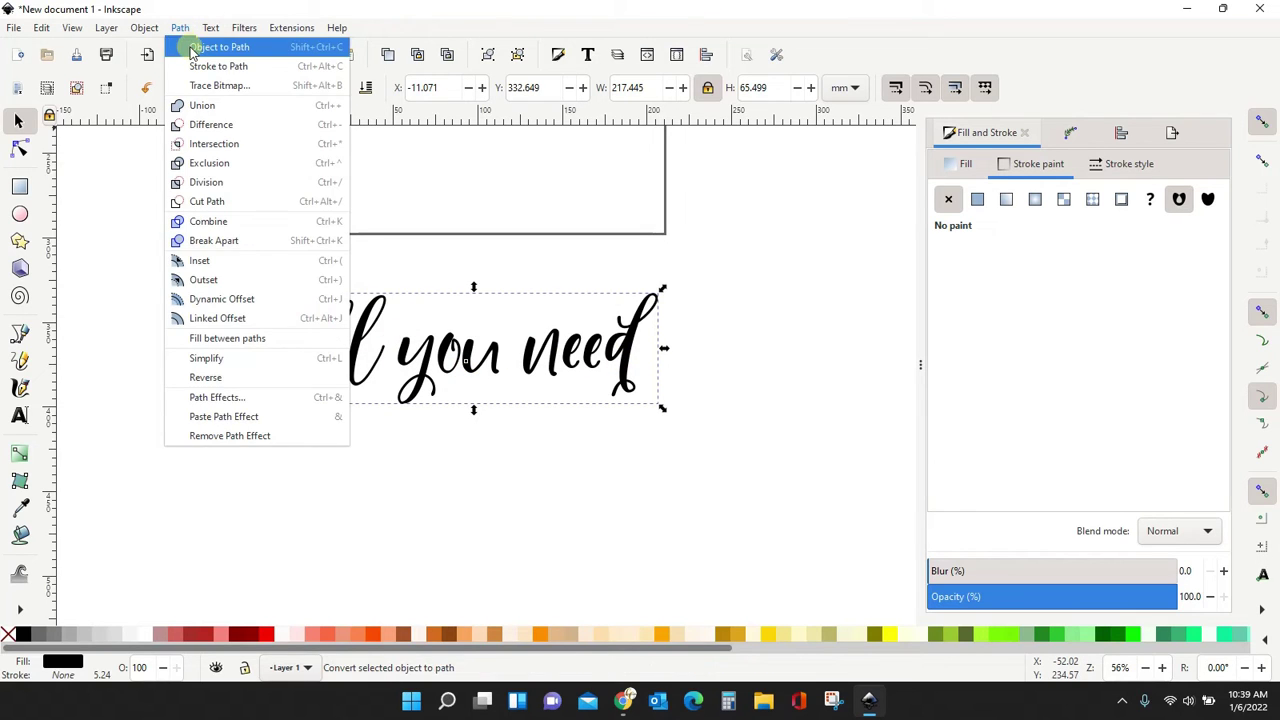
pyautogui.click(194, 47)
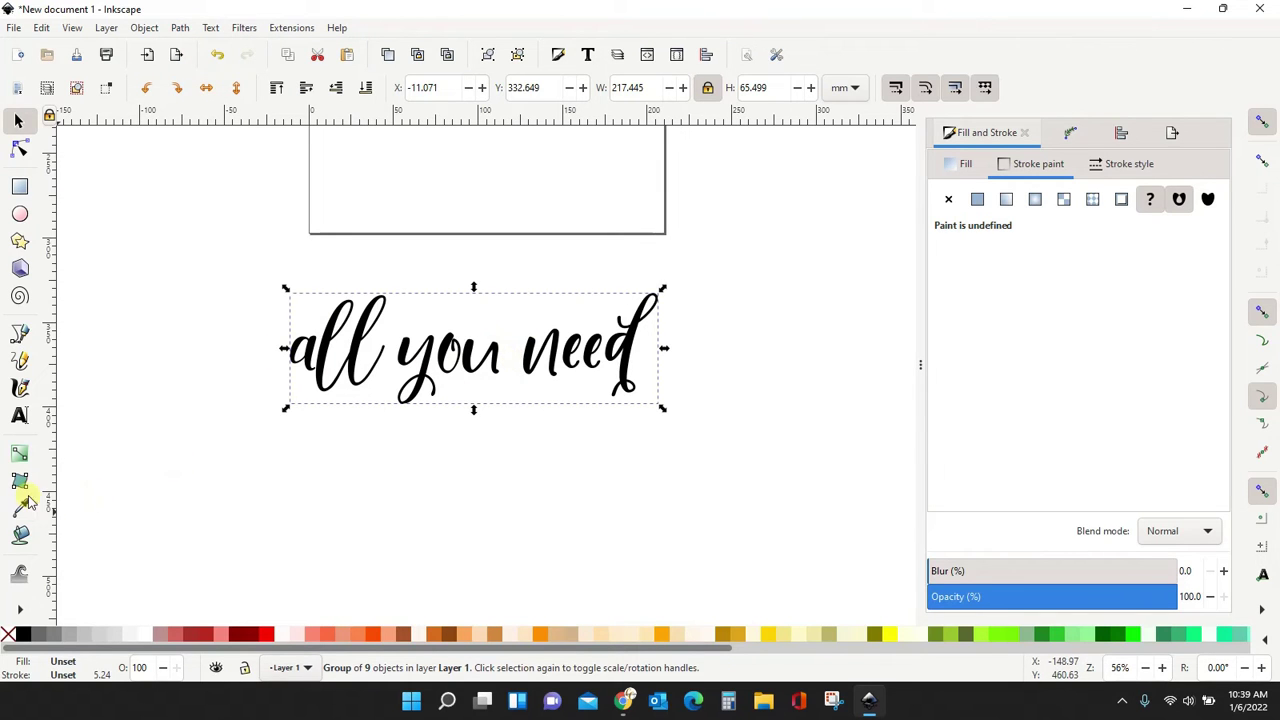
pyautogui.click(19, 416)
pyautogui.click(347, 510)
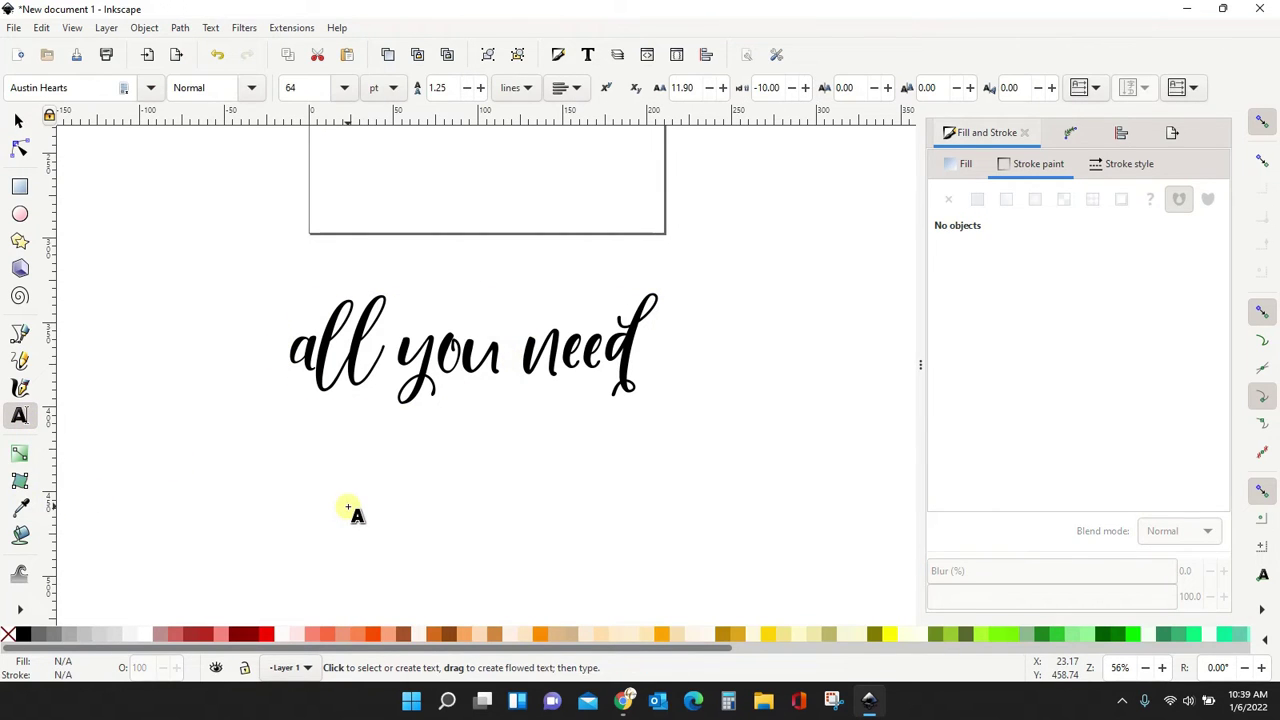
pyautogui.write('all you need')
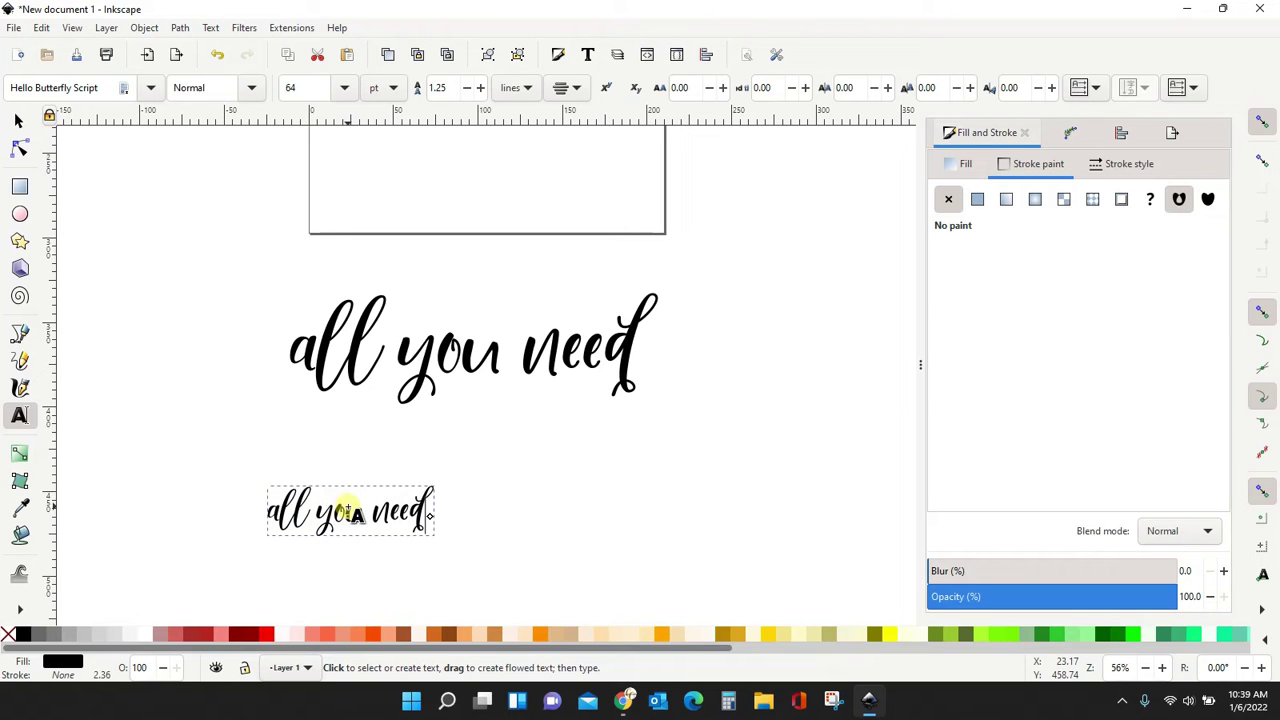
# Scale the comparison copy to match the original, then delete it and reselect the path group.
pyautogui.click(18, 121)
pyautogui.click(462, 485)
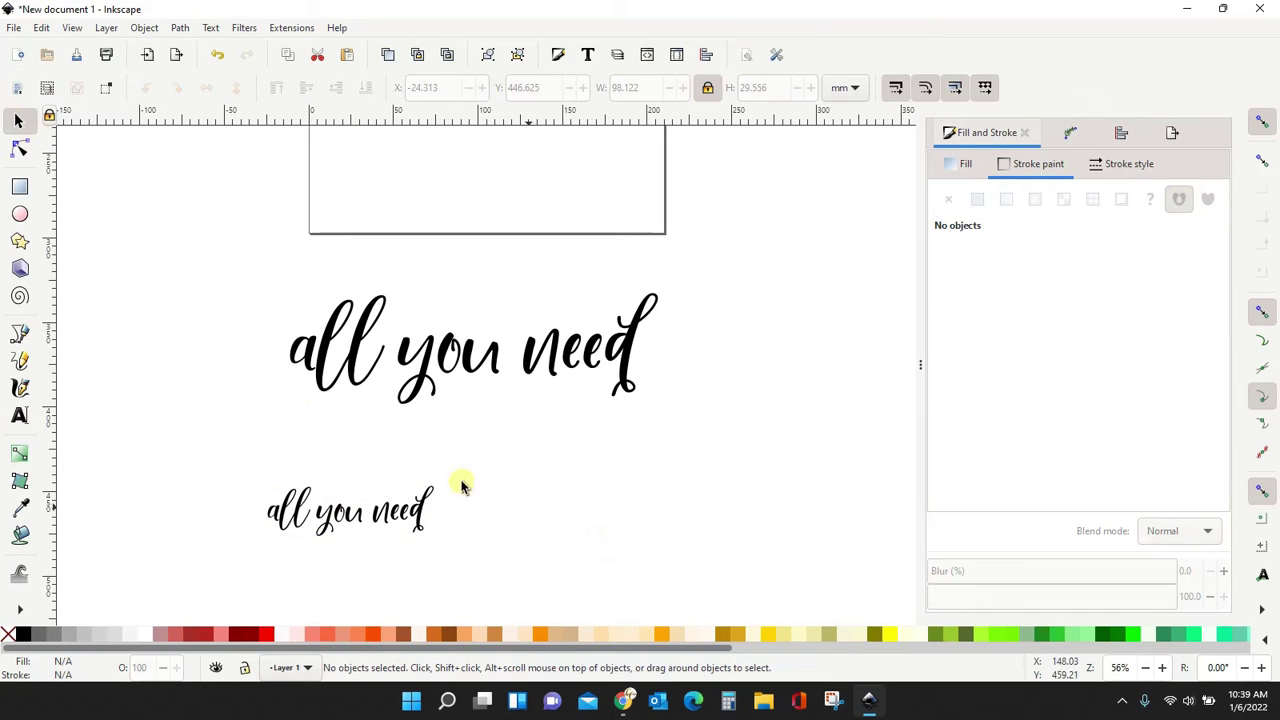
pyautogui.click(423, 514)
pyautogui.moveTo(437, 543); pyautogui.dragTo(695, 615)
pyautogui.moveTo(611, 555); pyautogui.dragTo(618, 523)
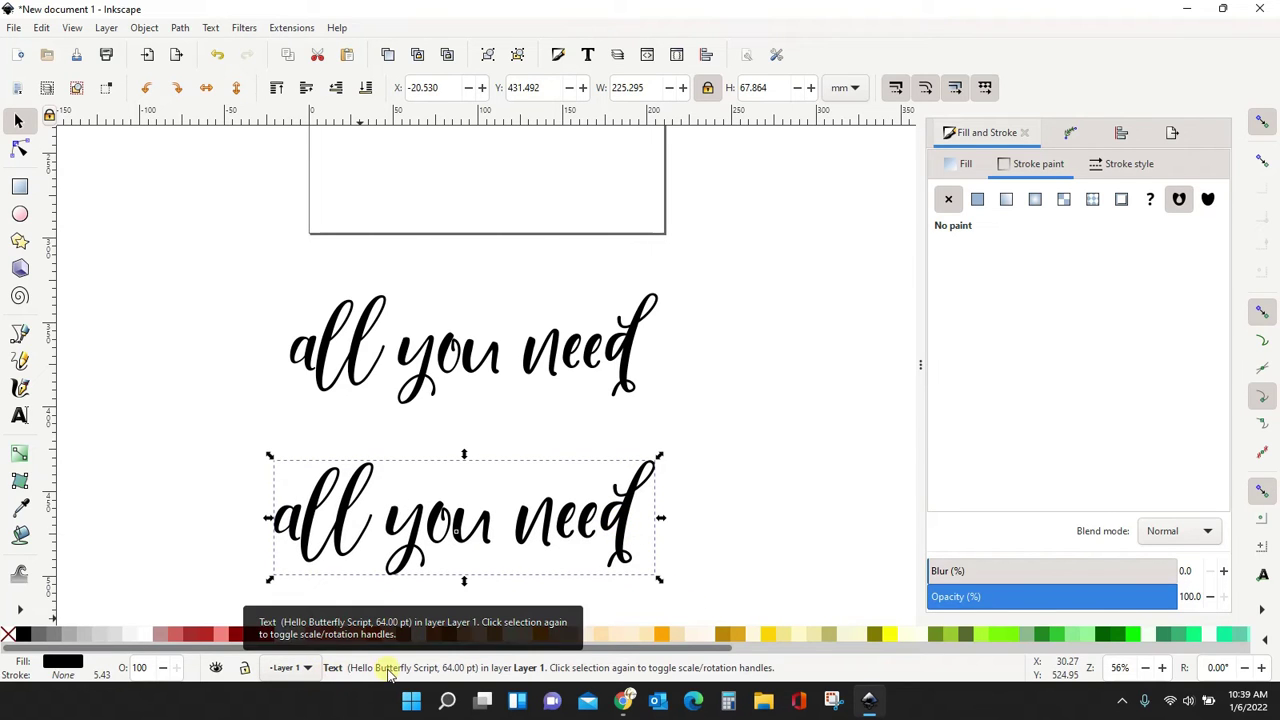
pyautogui.click(491, 363)
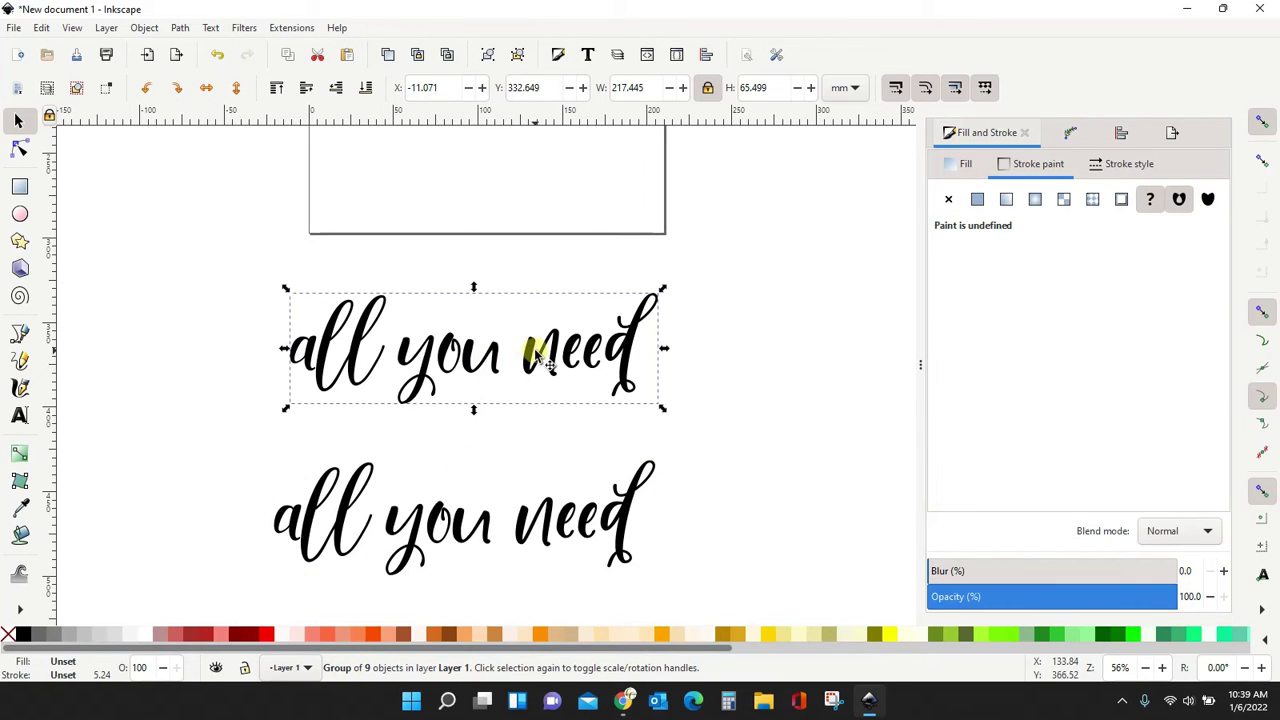
pyautogui.click(517, 537)
pyautogui.press('Delete')
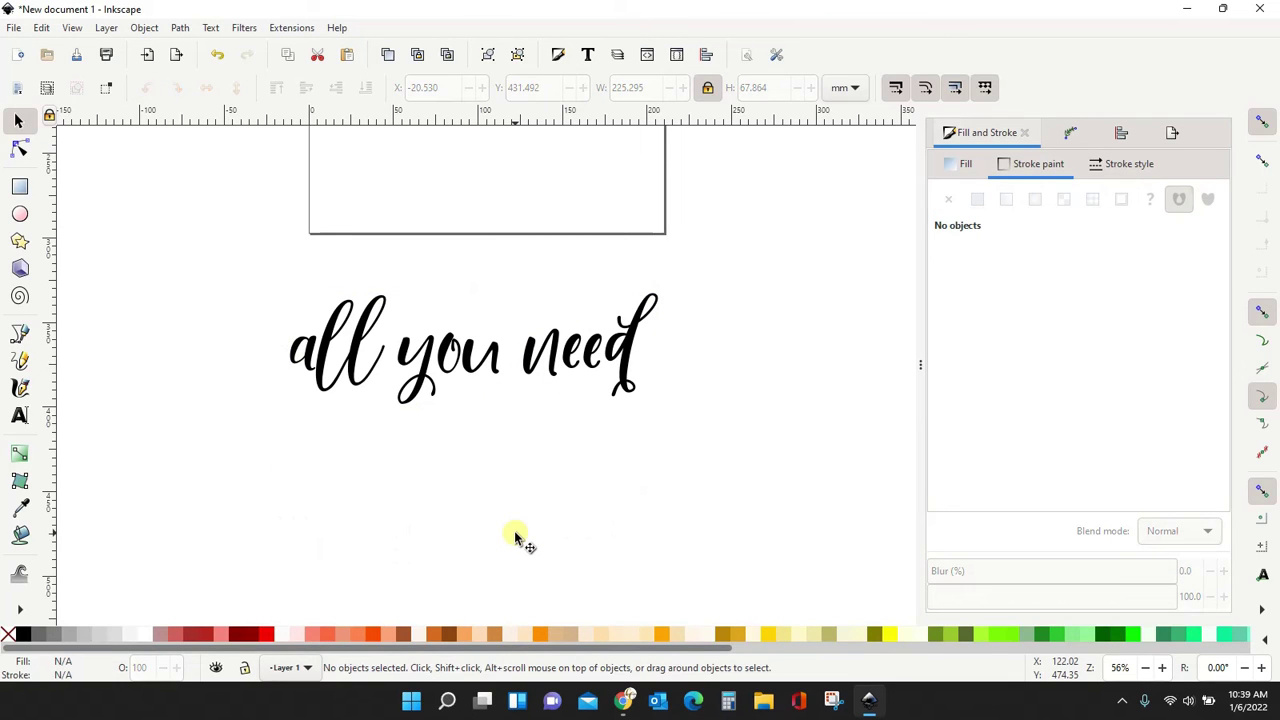
pyautogui.click(620, 352)
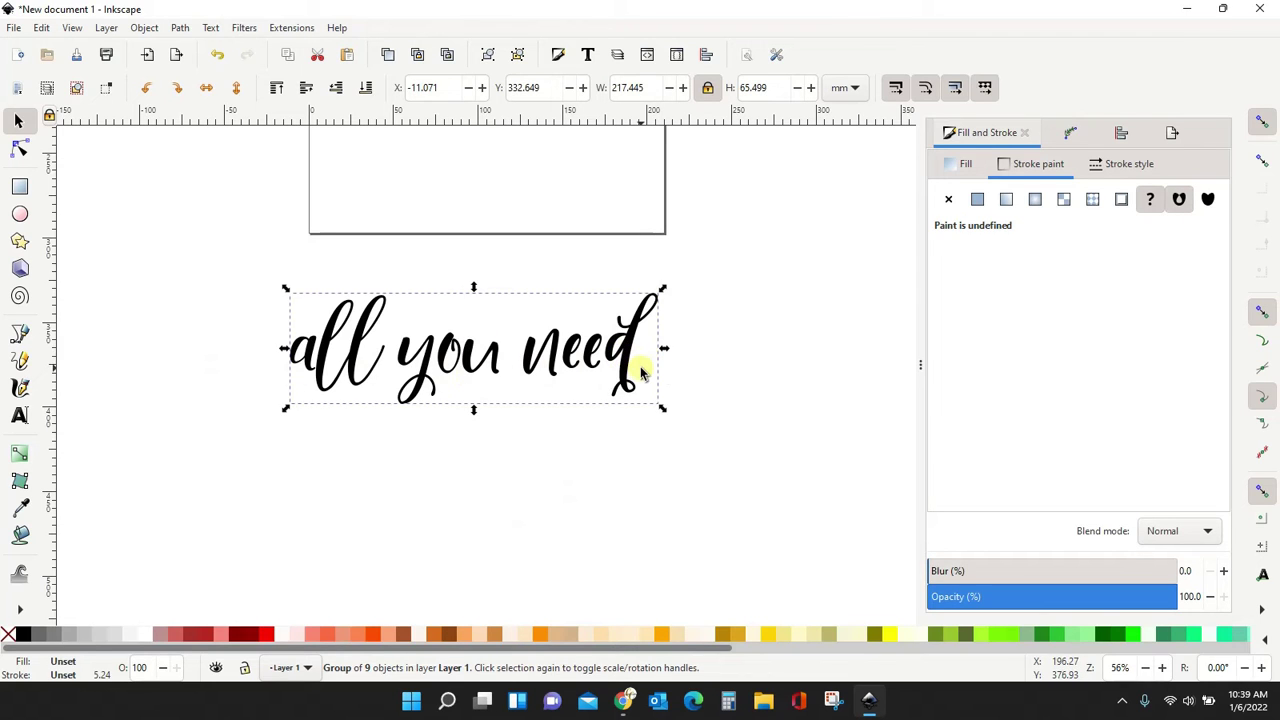
# Open Path > Path Effects for the selected 'all you need' group.
pyautogui.click(180, 28)
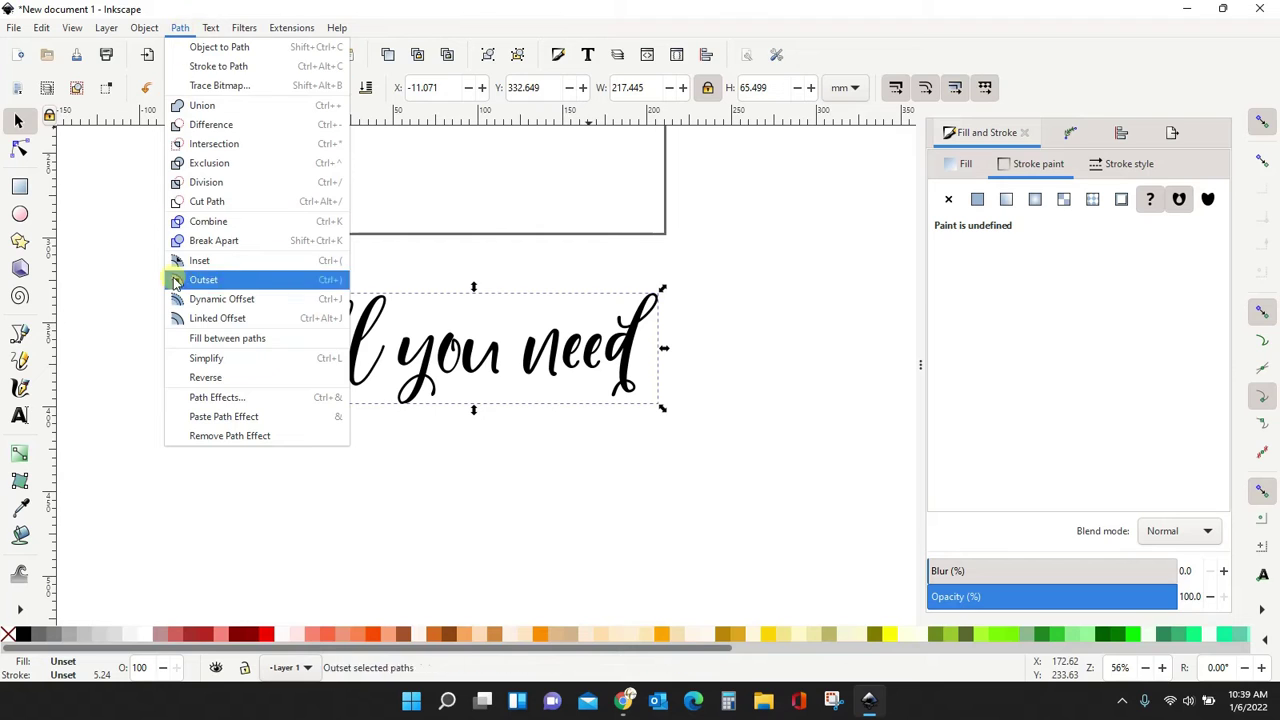
pyautogui.click(196, 400)
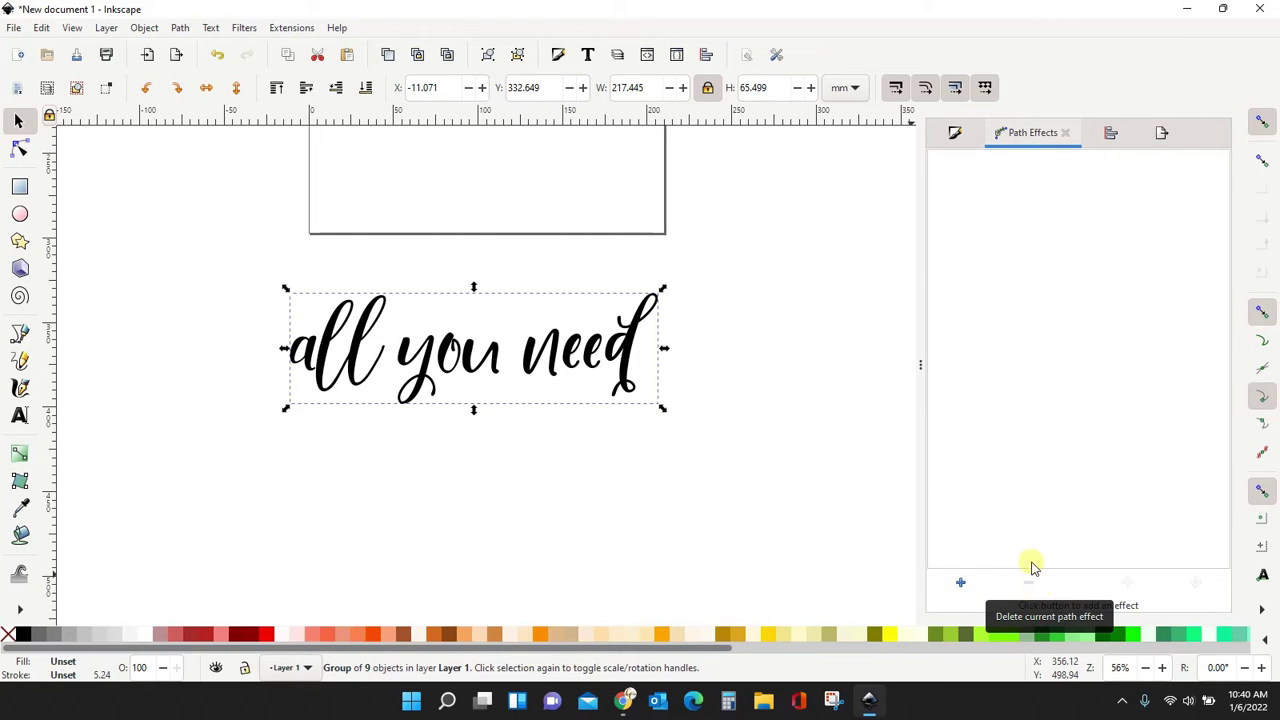
# Add a Bend path effect to the 'all you need' lettering.
pyautogui.click(960, 585)
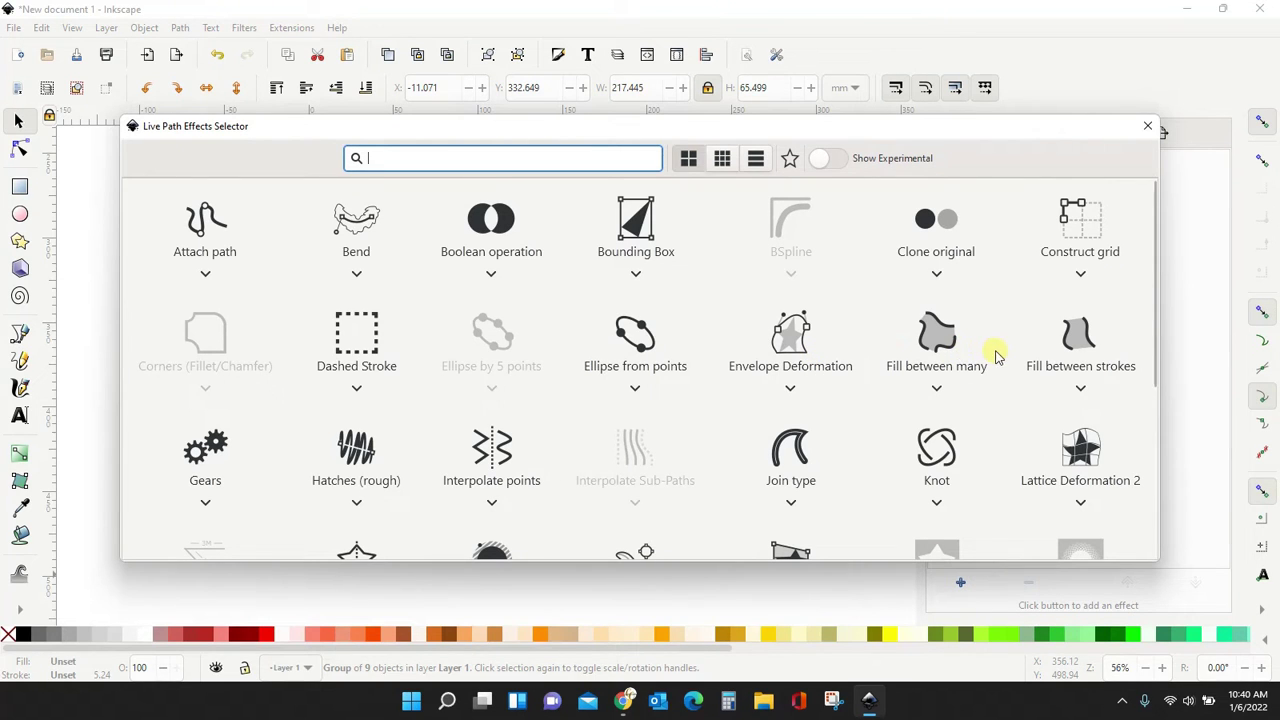
pyautogui.scroll(-2, 997, 356)
pyautogui.scroll(2, 1000, 358)
pyautogui.click(354, 229)
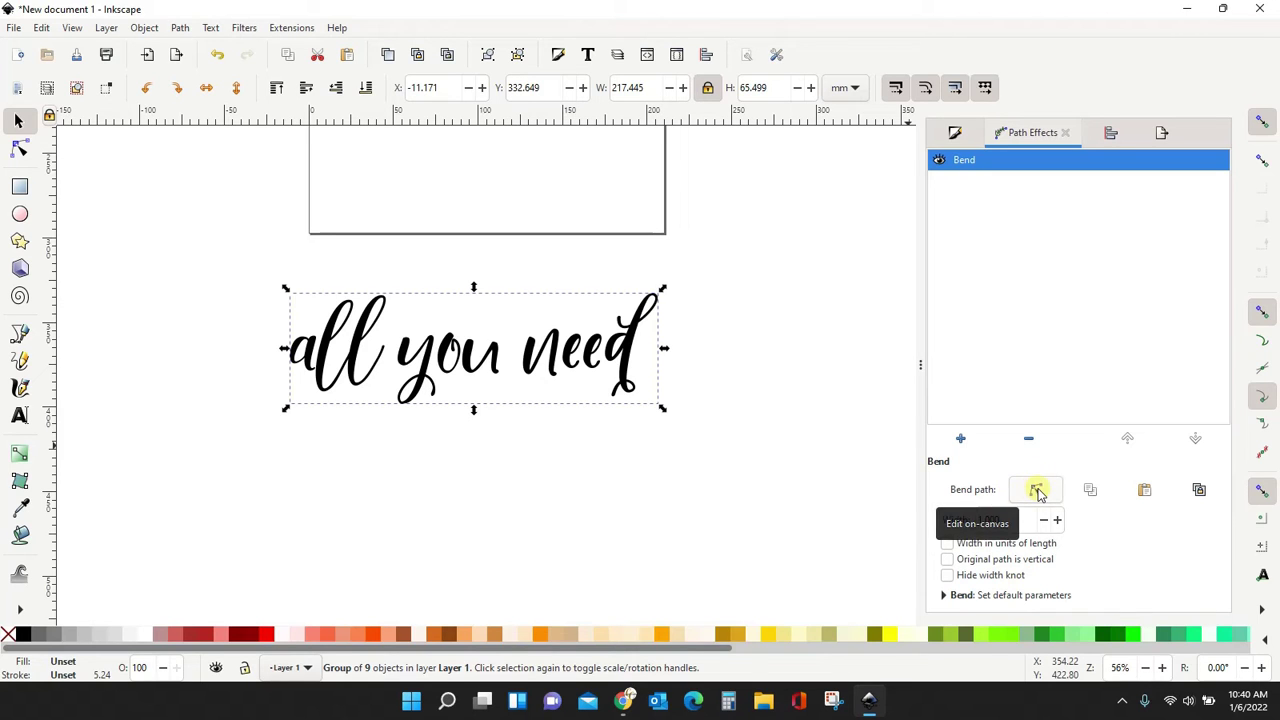
# Edit the Bend path on canvas and drag it to give the text a gentle curve.
pyautogui.click(1038, 490)
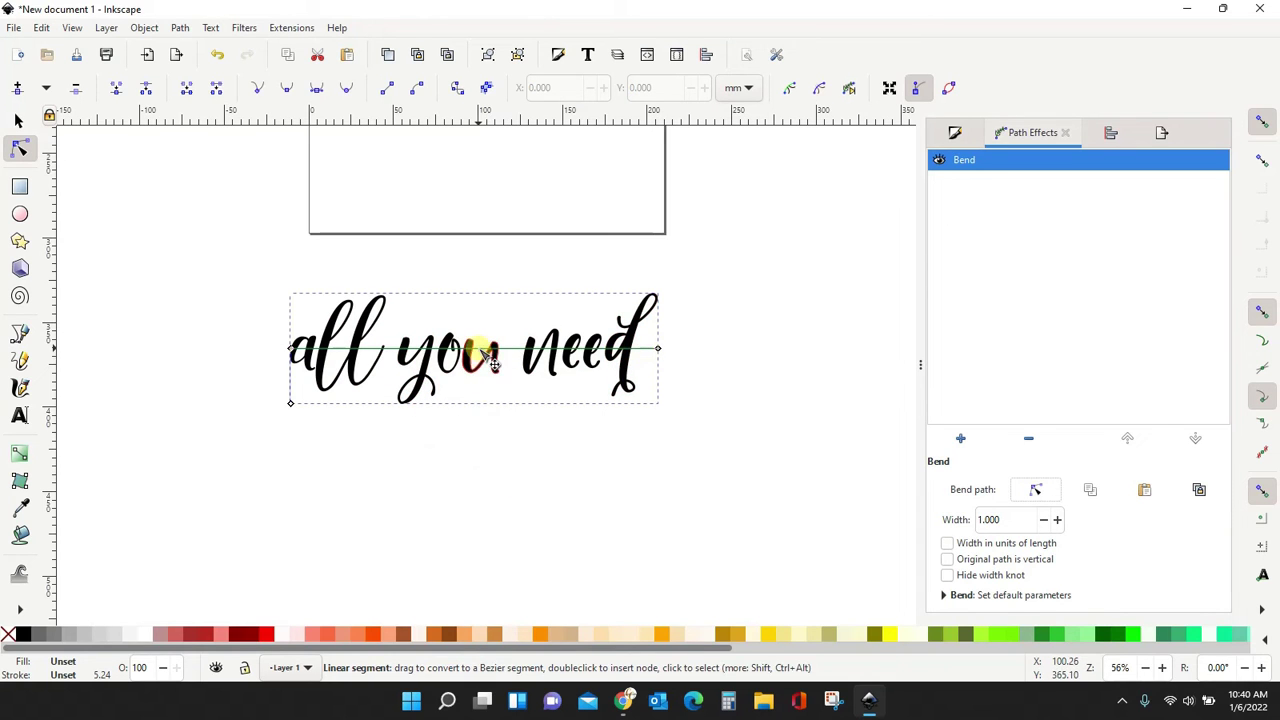
pyautogui.moveTo(484, 402); pyautogui.dragTo(457, 349)
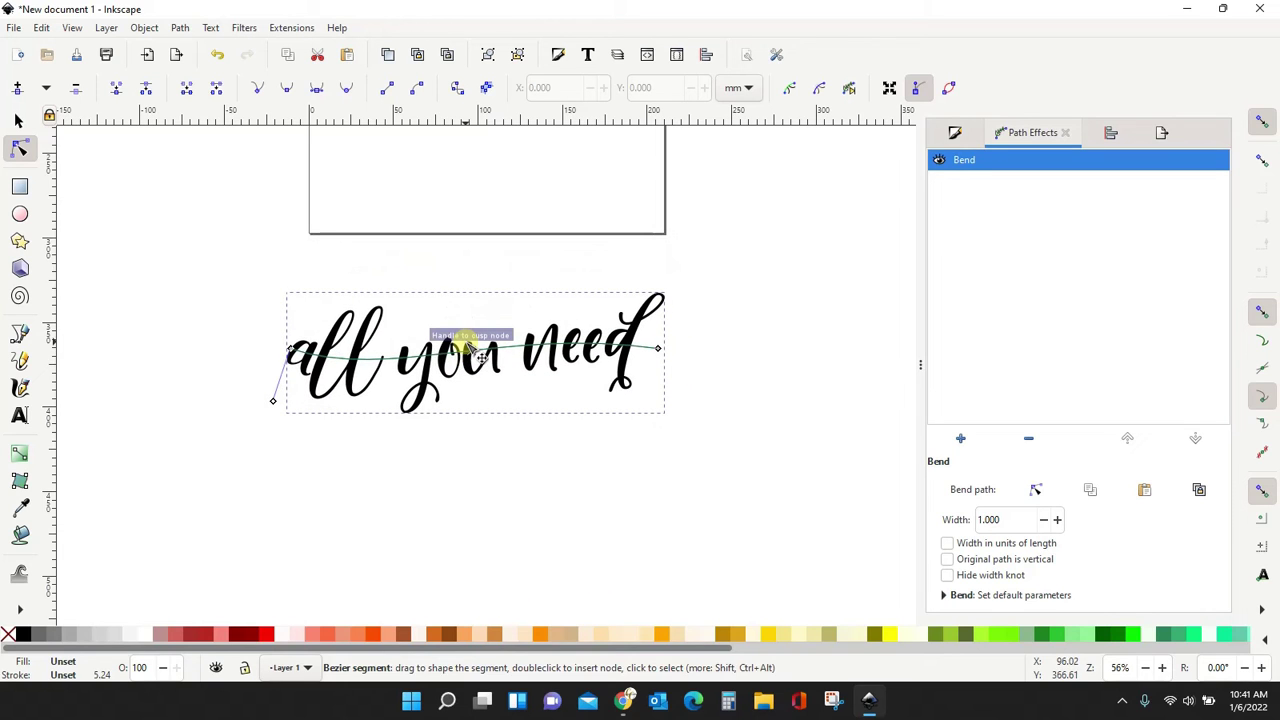
# Undo and redo the curve change, then drag the bend path to arch the text upward.
pyautogui.click(42, 28)
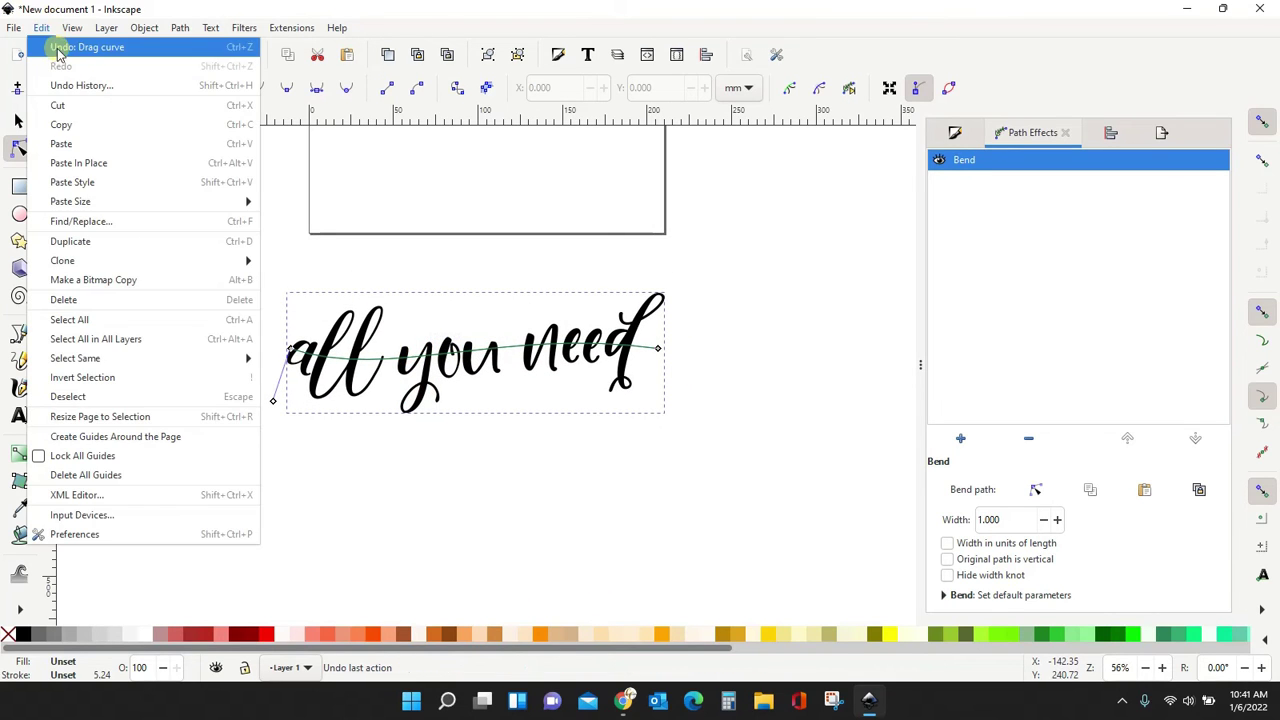
pyautogui.click(60, 48)
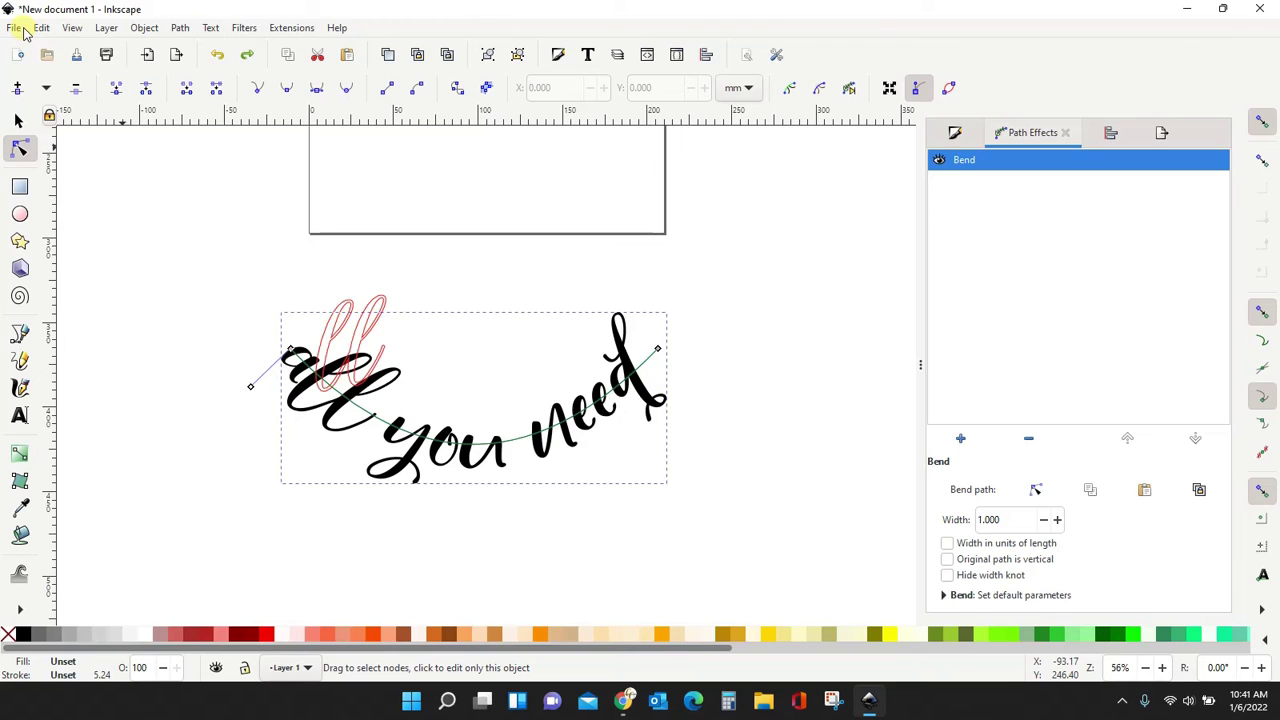
pyautogui.click(42, 28)
pyautogui.click(55, 65)
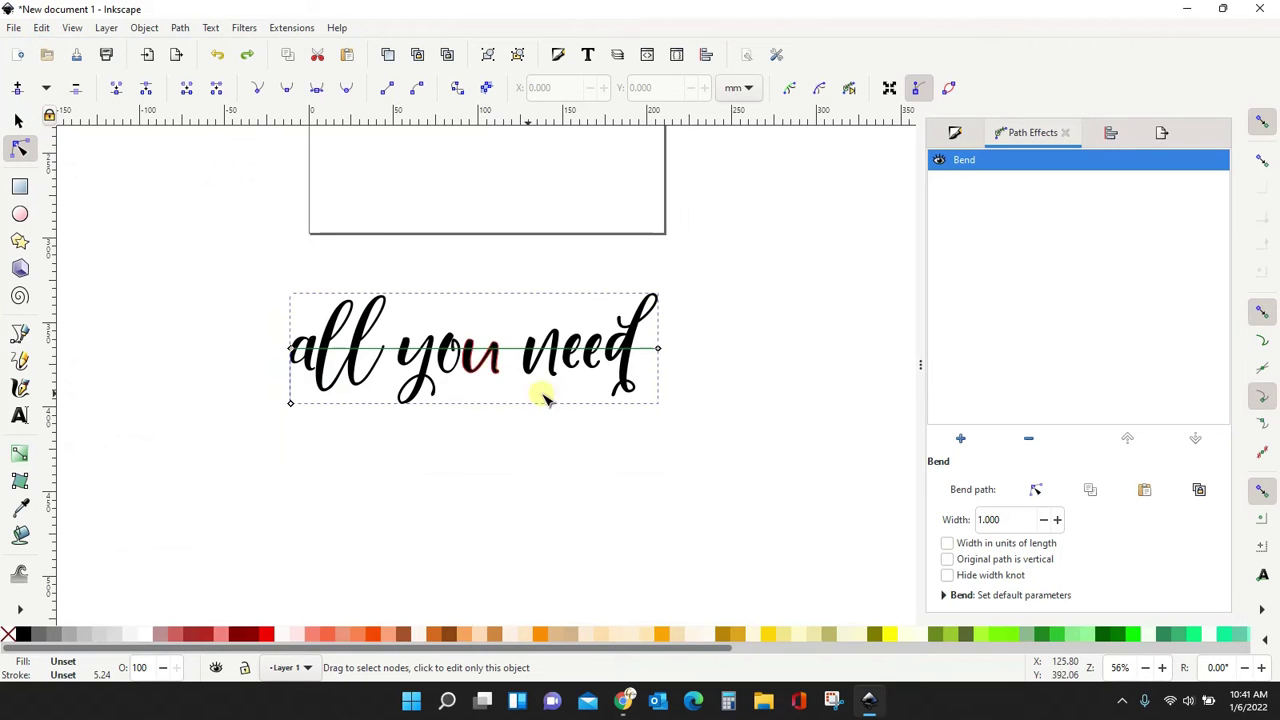
pyautogui.click(658, 348)
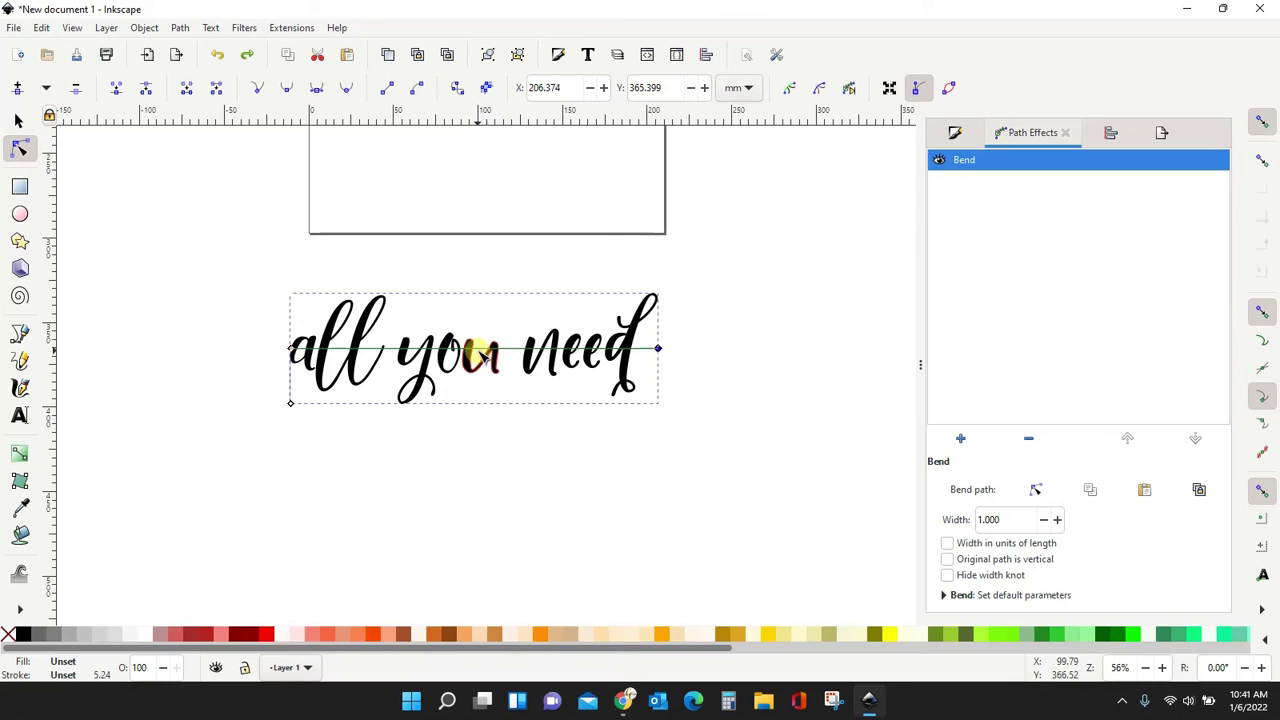
pyautogui.moveTo(484, 356); pyautogui.dragTo(491, 333)
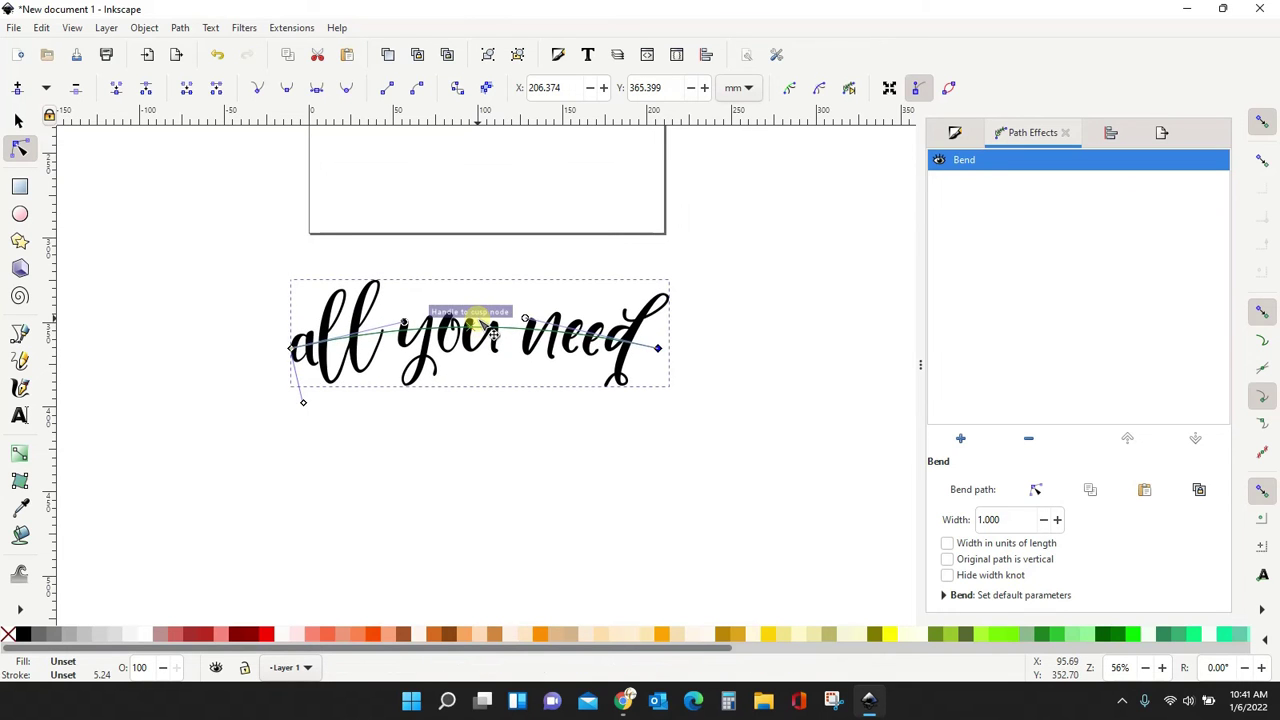
# With snapping off, reshape the bend path so 'all' sits low and 'need' arches high.
pyautogui.click(1263, 120)
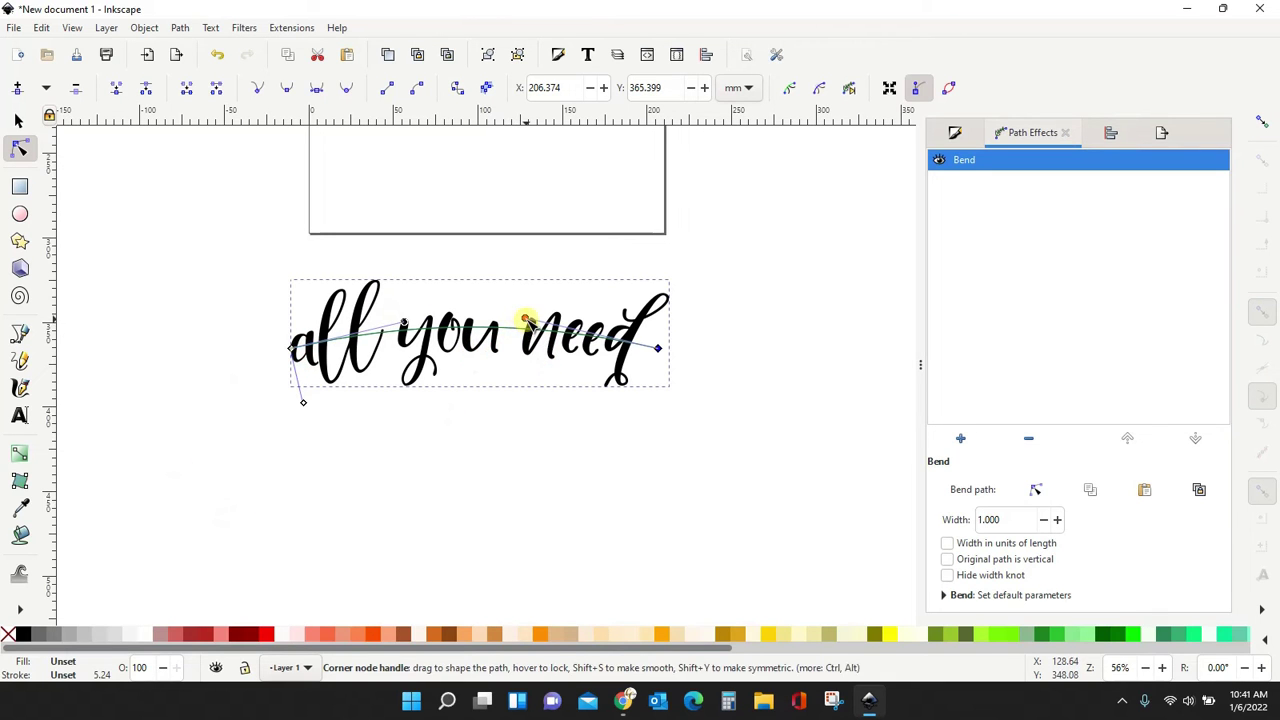
pyautogui.moveTo(527, 321); pyautogui.dragTo(503, 191)
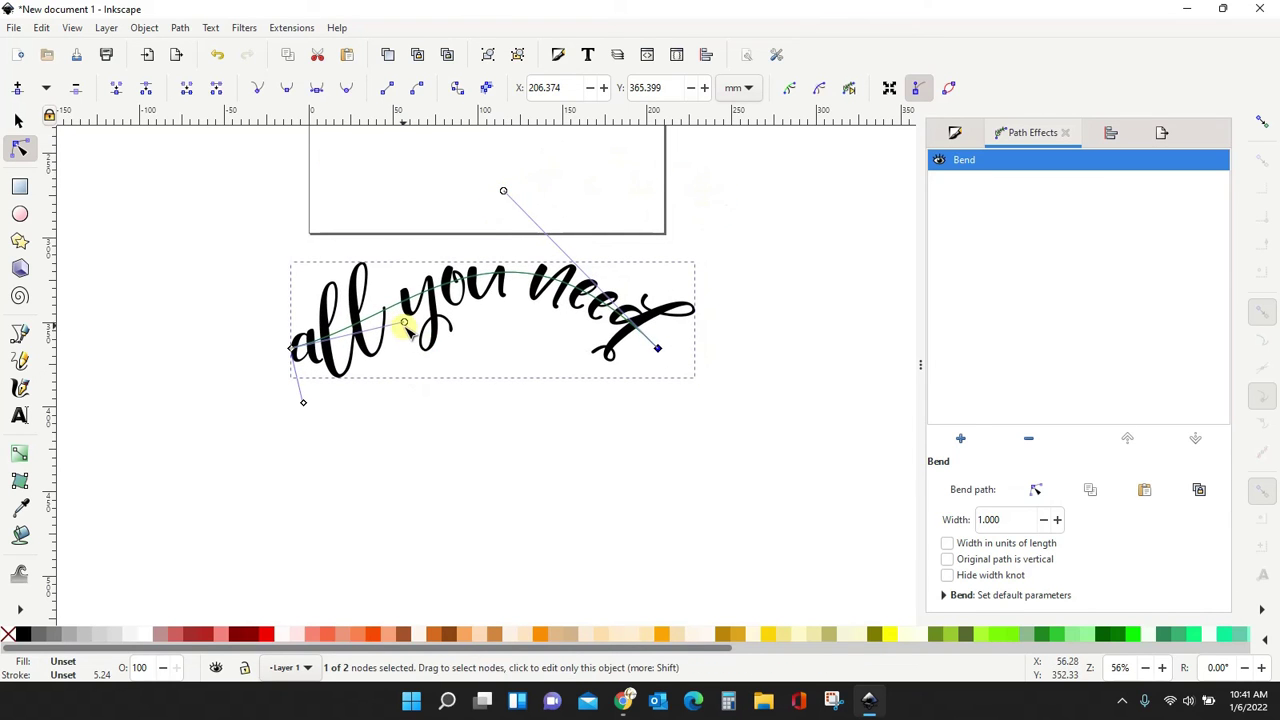
pyautogui.moveTo(406, 331); pyautogui.dragTo(346, 468)
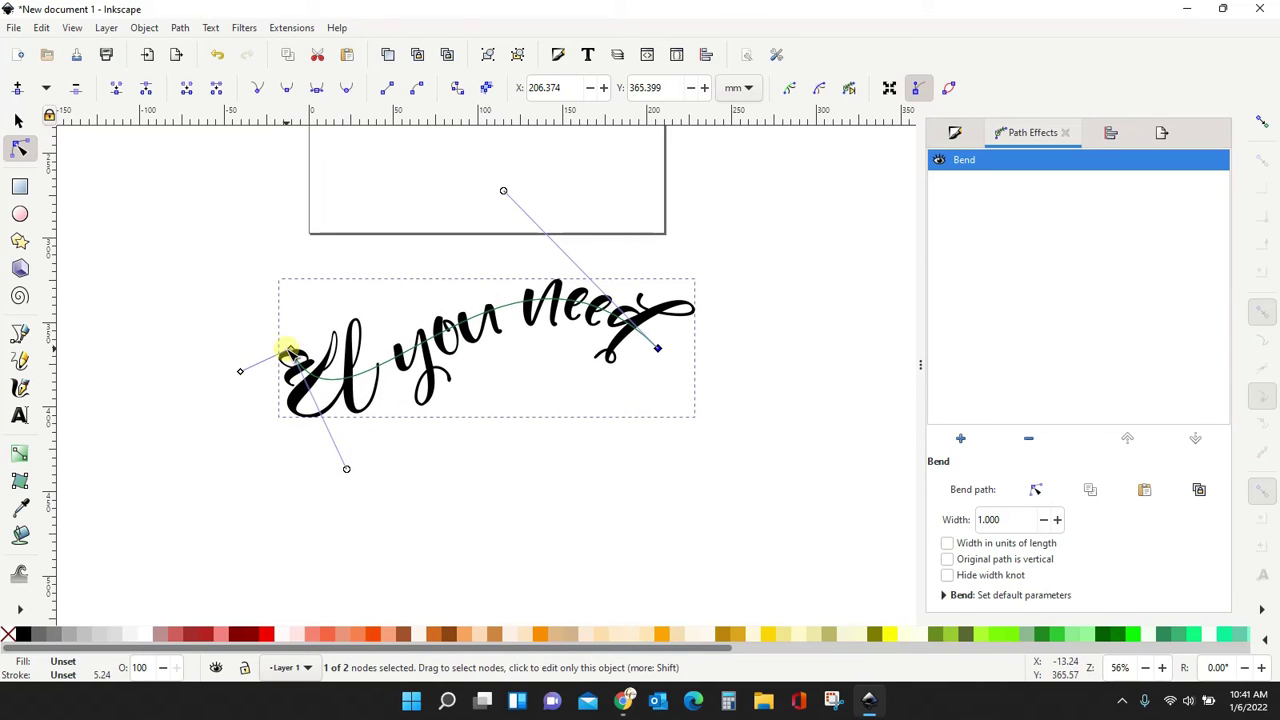
pyautogui.moveTo(220, 352); pyautogui.dragTo(200, 322)
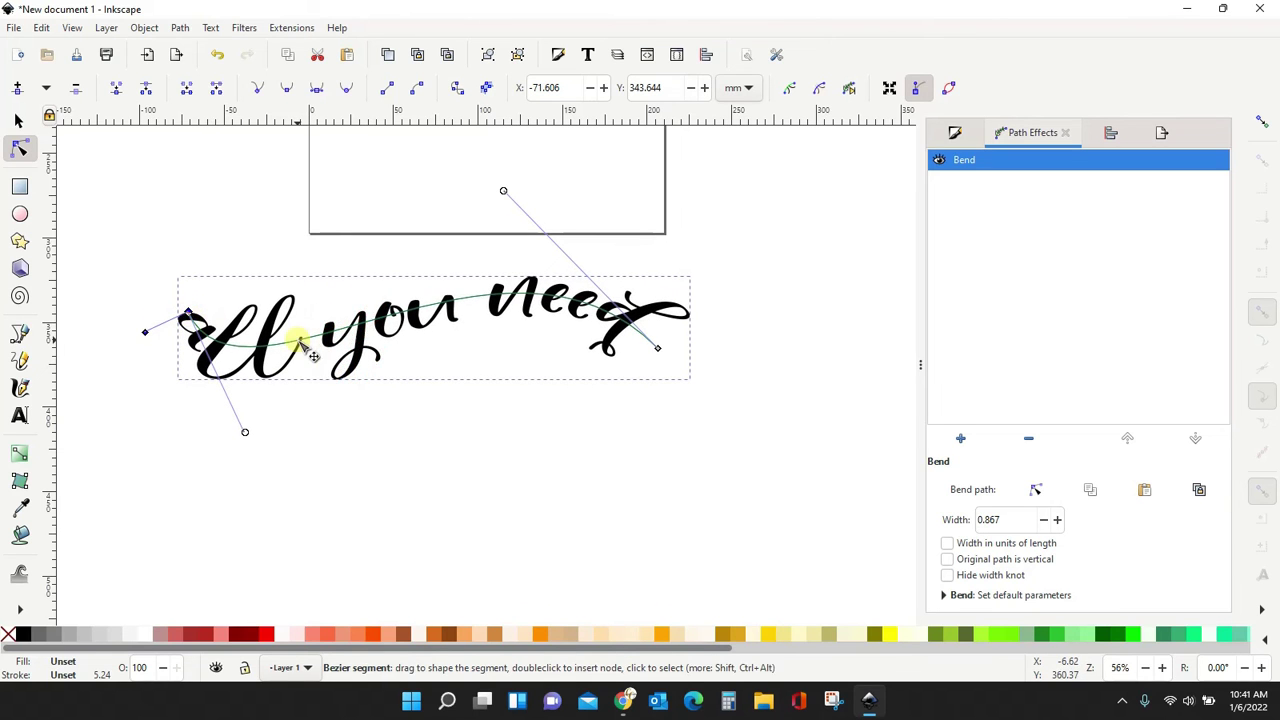
pyautogui.moveTo(300, 343); pyautogui.dragTo(324, 358)
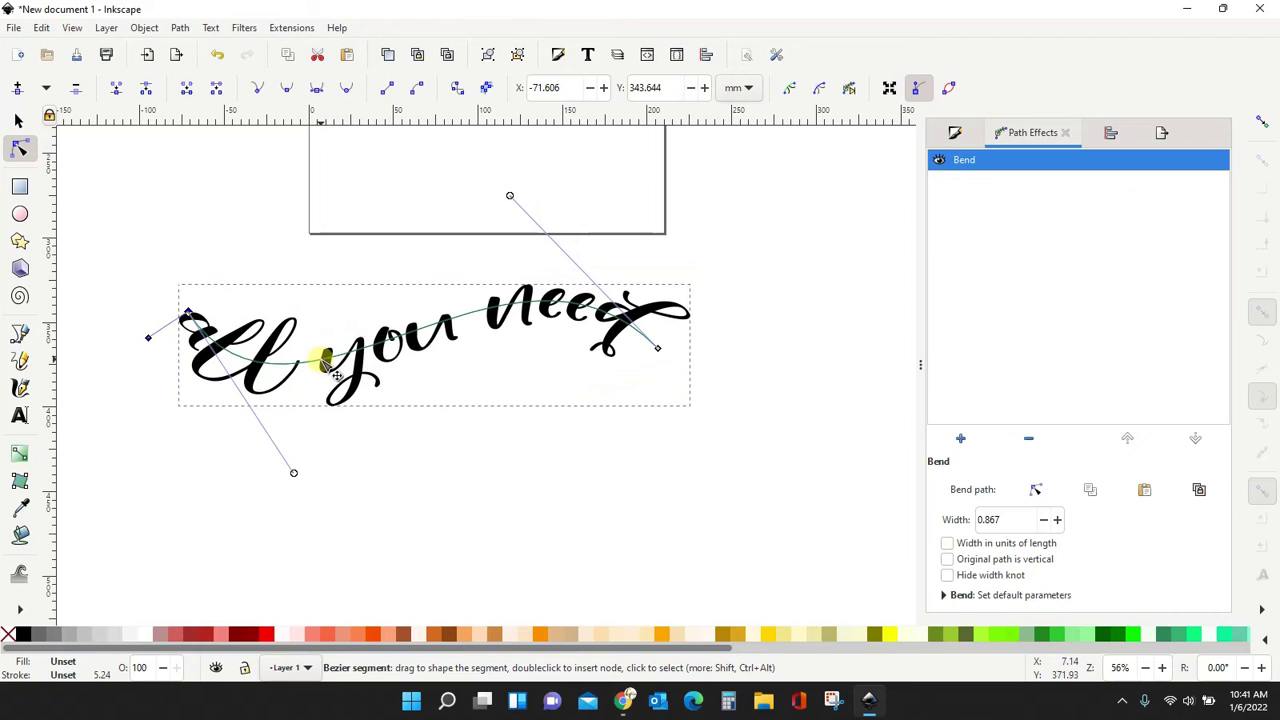
pyautogui.moveTo(497, 308); pyautogui.dragTo(483, 289)
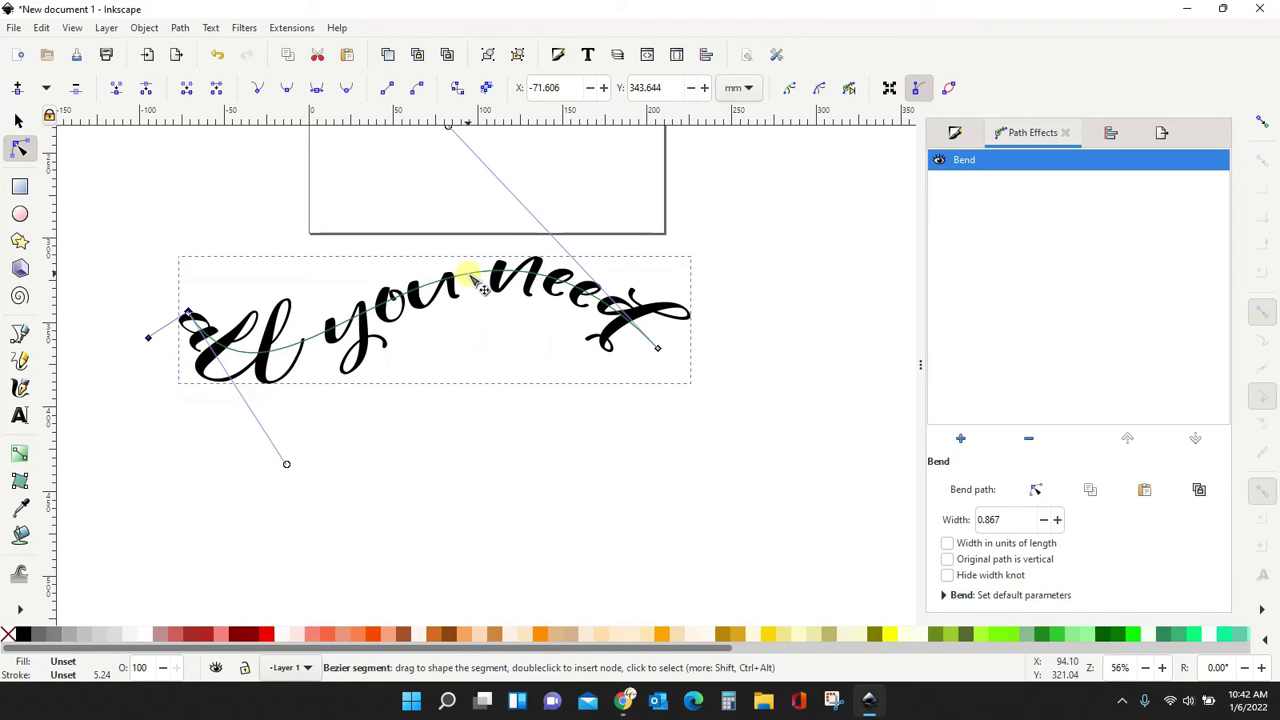
pyautogui.click(588, 434)
# Bring the arched lettering into view, inspect the swash 'd' path, and return to the Selector.
pyautogui.click(588, 434)
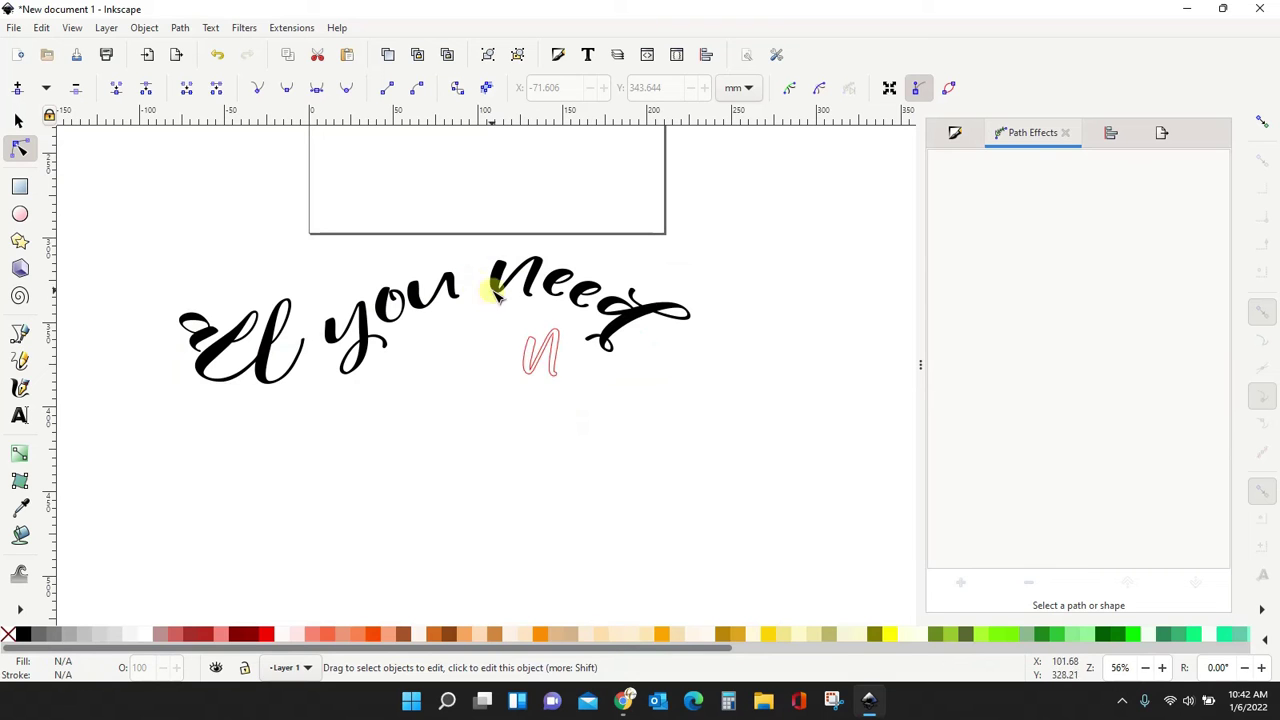
pyautogui.scroll(10, 640, 481)
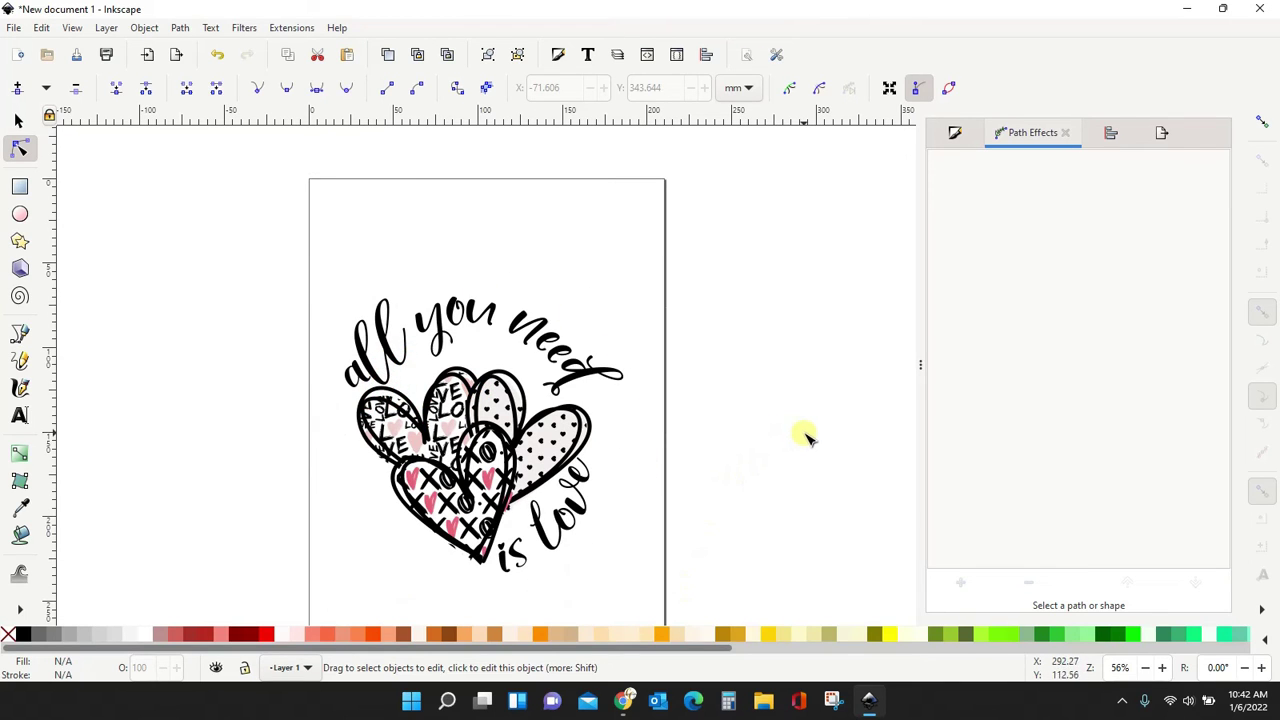
pyautogui.scroll(-10, 805, 437)
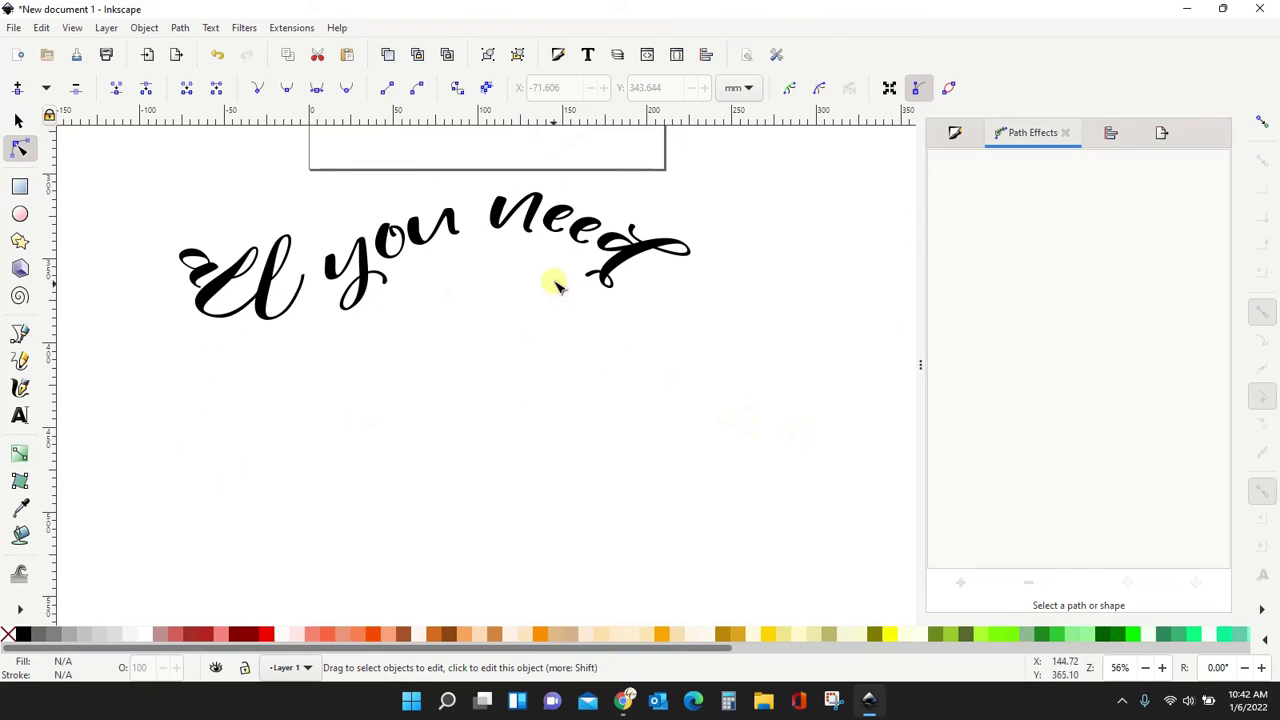
pyautogui.click(608, 268)
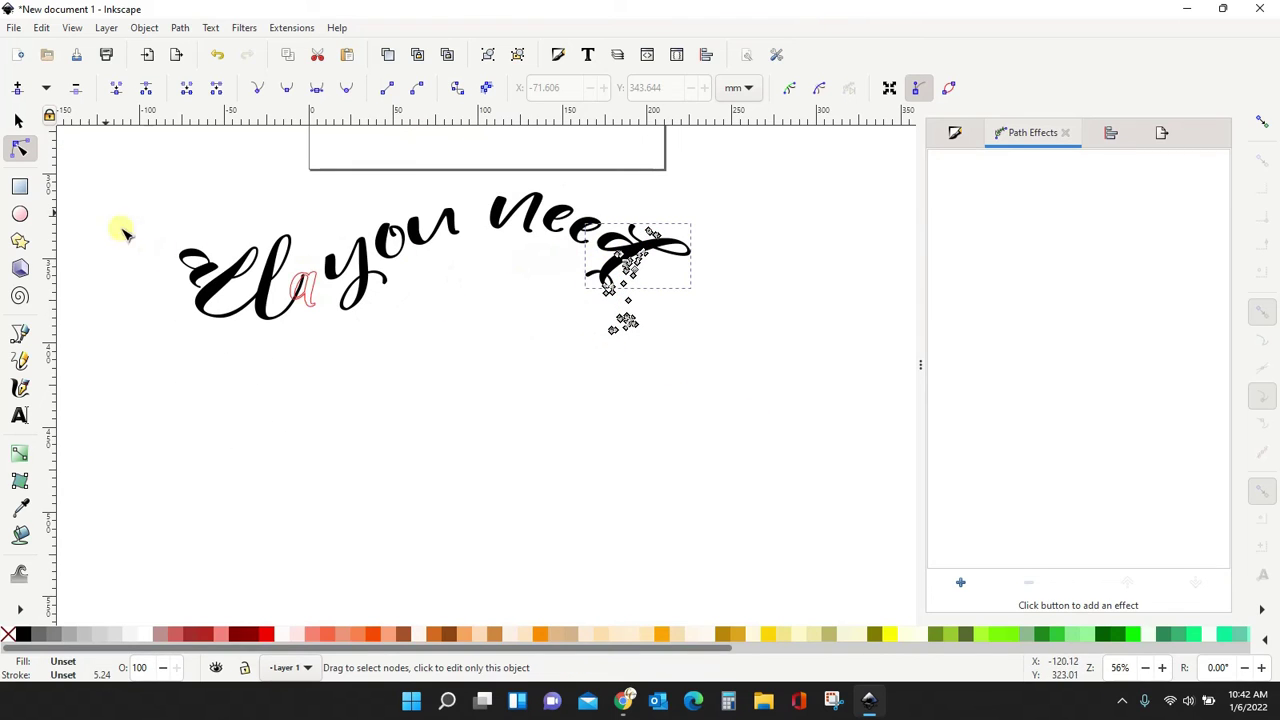
pyautogui.click(17, 121)
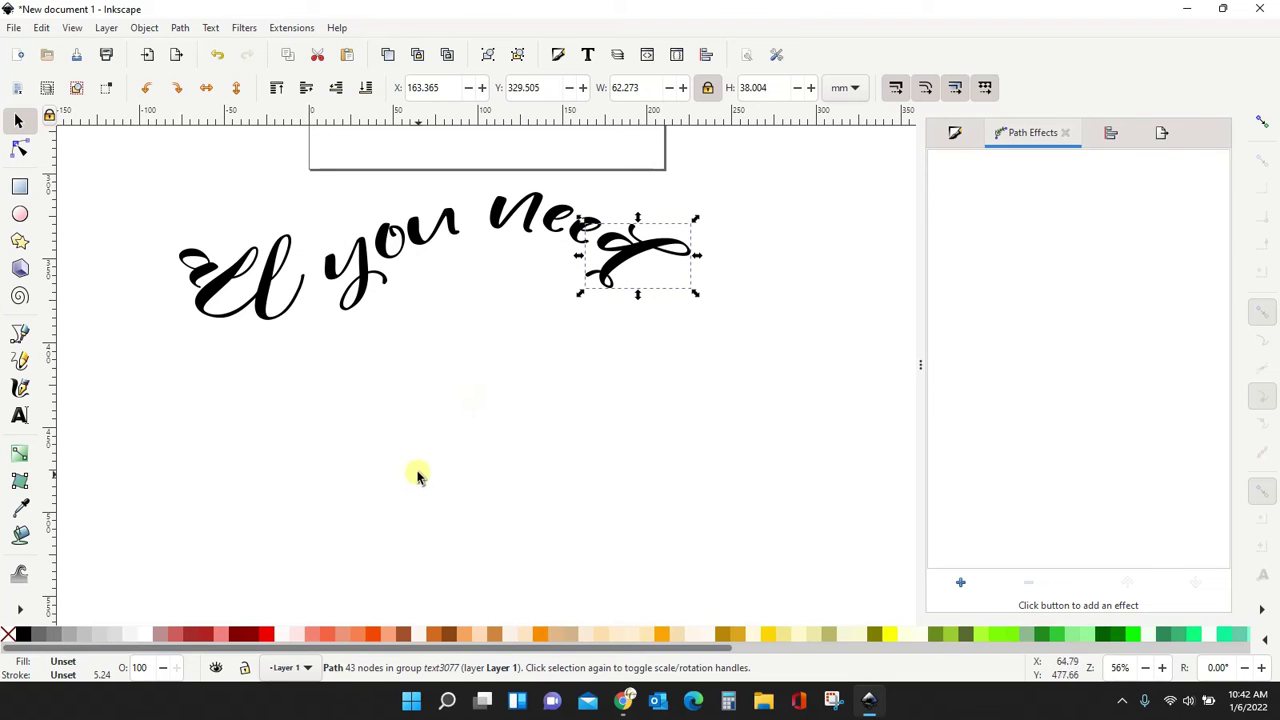
# Convert the old bent lettering group to paths and enter the group.
pyautogui.moveTo(124, 157); pyautogui.dragTo(787, 403)
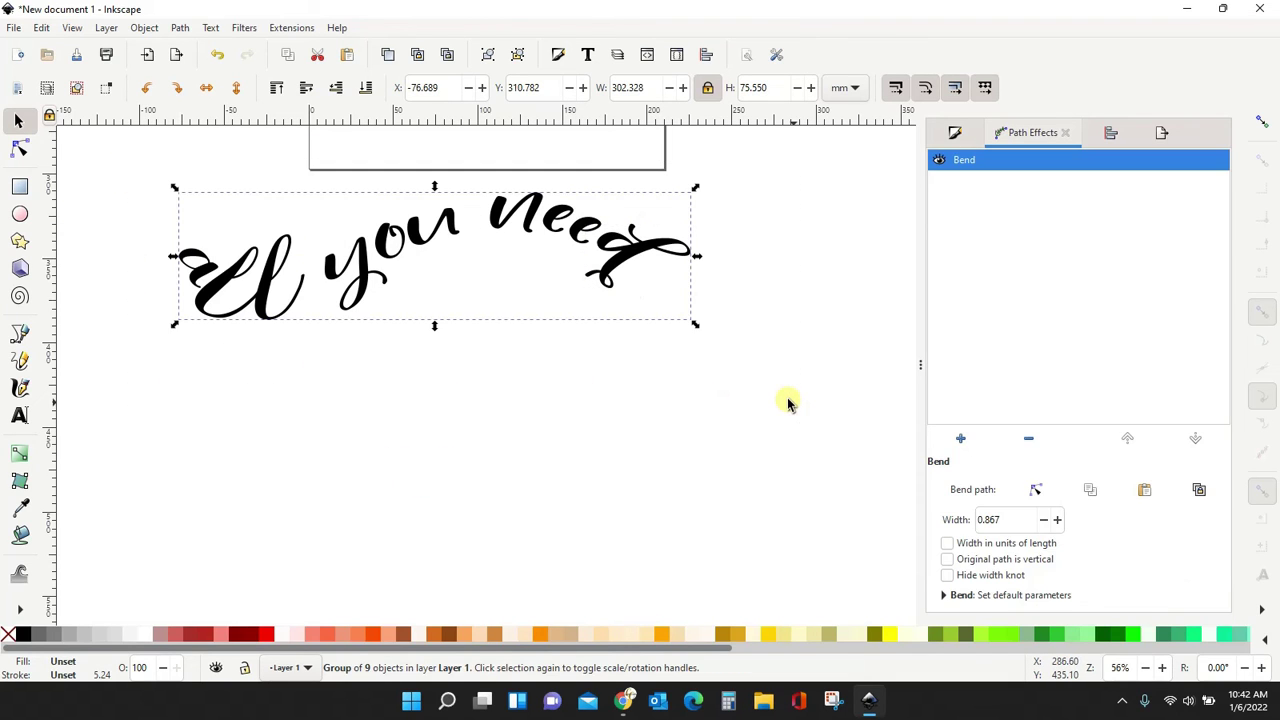
pyautogui.click(180, 30)
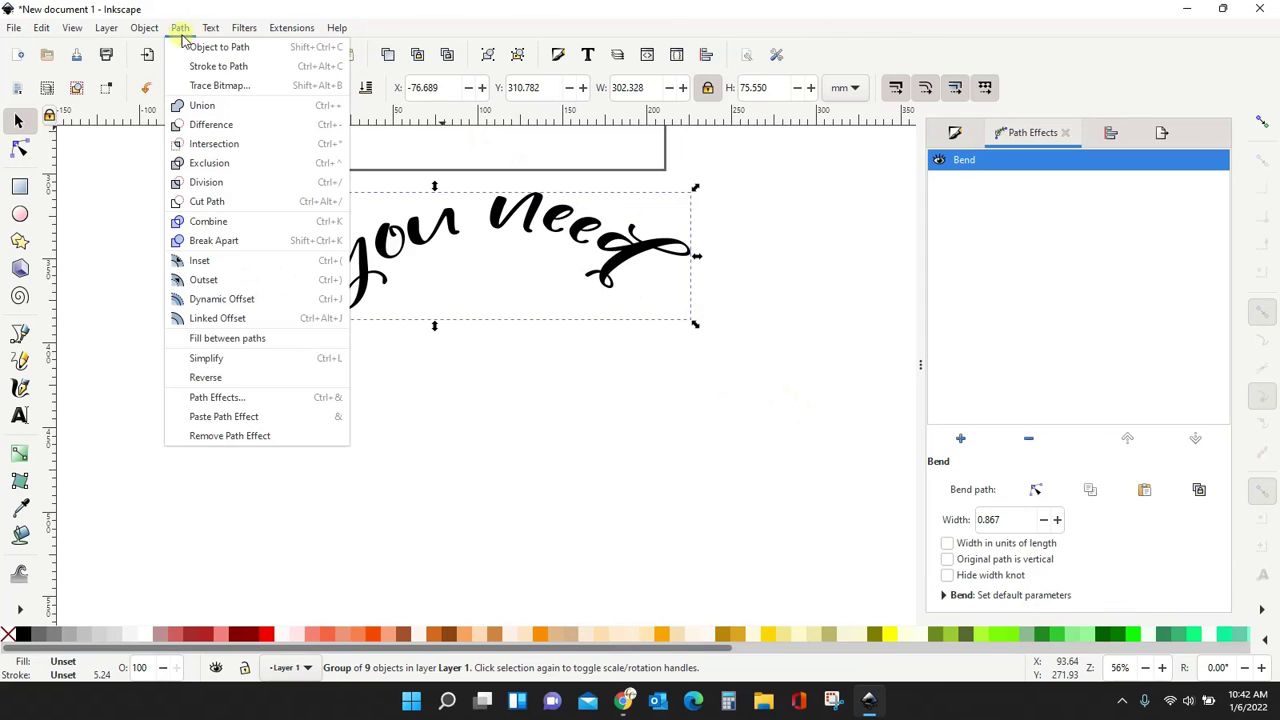
pyautogui.click(190, 46)
pyautogui.click(200, 270)
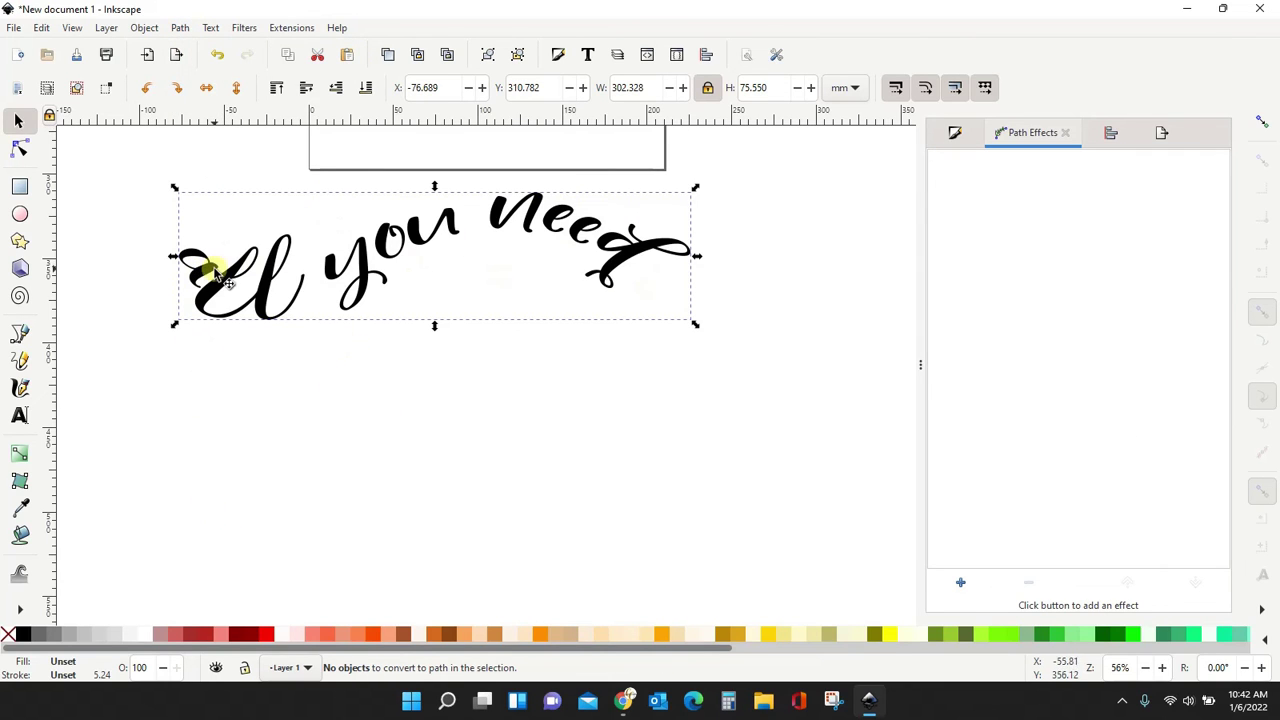
pyautogui.doubleClick(207, 267)
# Select all nine letters and unite them into a single path.
pyautogui.click(207, 267)
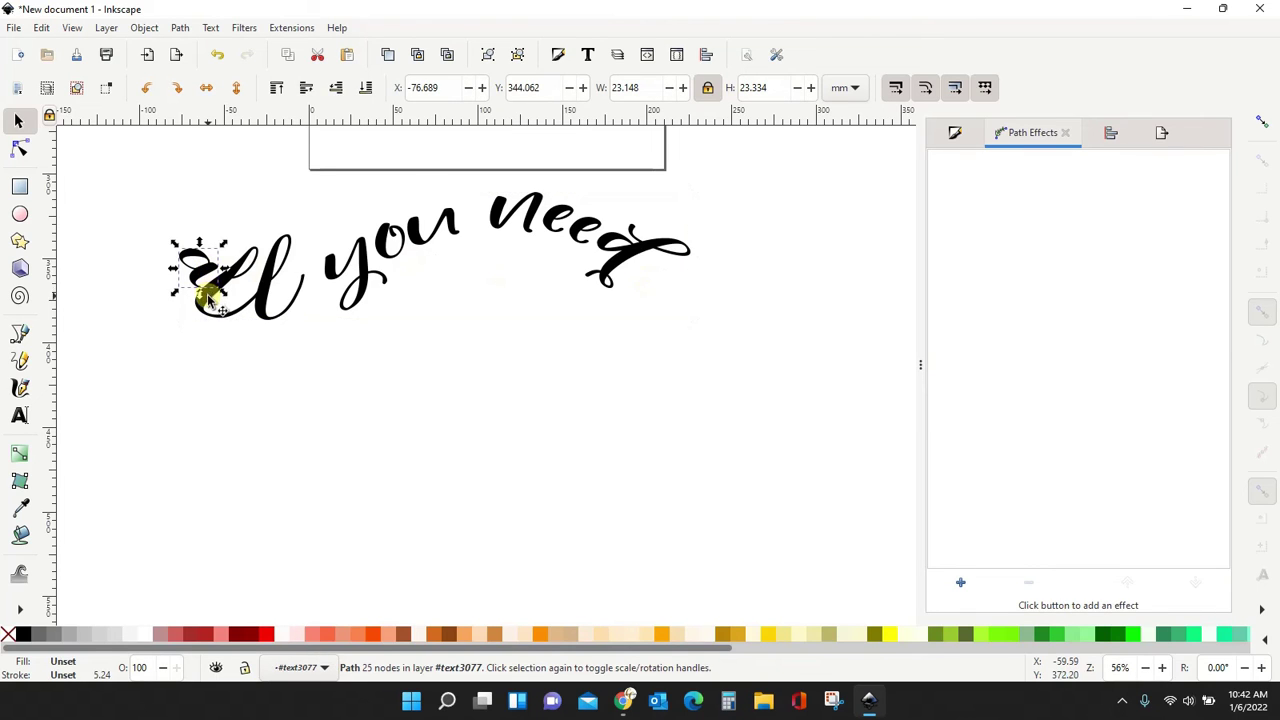
pyautogui.keyDown('shift'); pyautogui.click(206, 297); pyautogui.keyUp('shift')
pyautogui.keyDown('shift'); pyautogui.click(328, 270); pyautogui.keyUp('shift')
pyautogui.keyDown('shift'); pyautogui.click(408, 251); pyautogui.keyUp('shift')
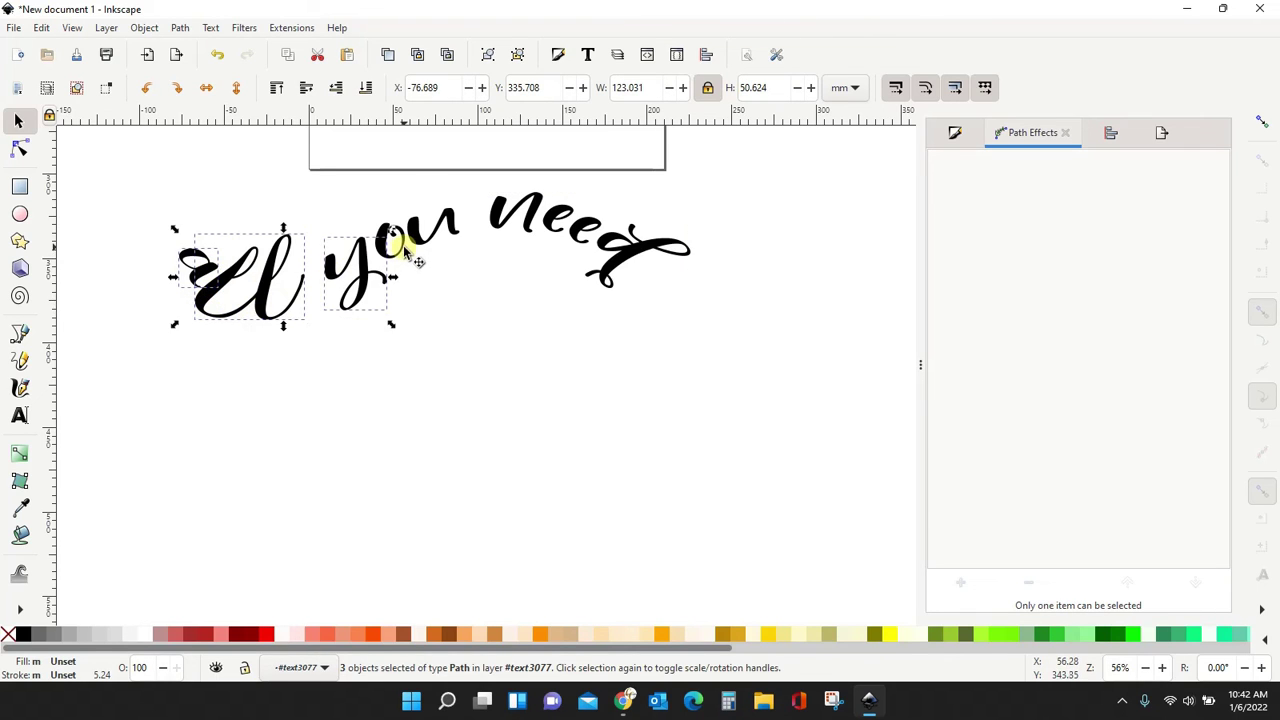
pyautogui.keyDown('shift'); pyautogui.click(437, 240); pyautogui.keyUp('shift')
pyautogui.keyDown('shift'); pyautogui.click(491, 209); pyautogui.keyUp('shift')
pyautogui.keyDown('shift'); pyautogui.click(552, 222); pyautogui.keyUp('shift')
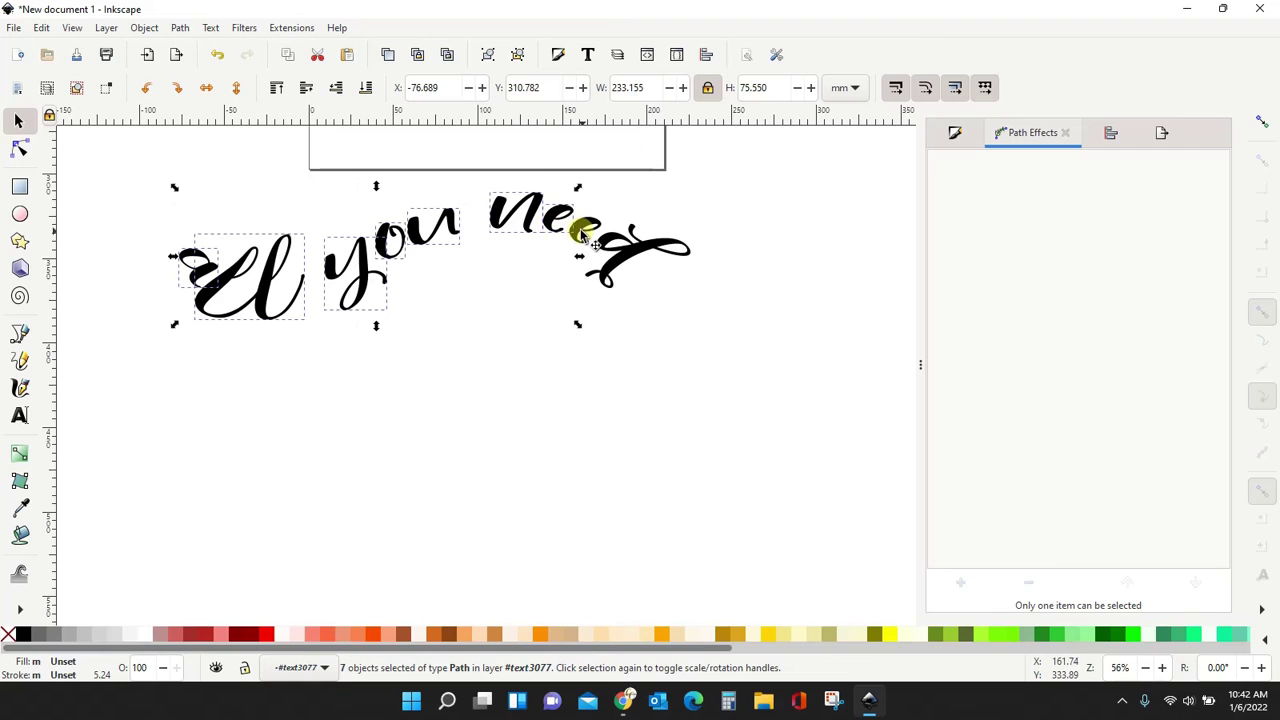
pyautogui.keyDown('shift'); pyautogui.click(588, 232); pyautogui.keyUp('shift')
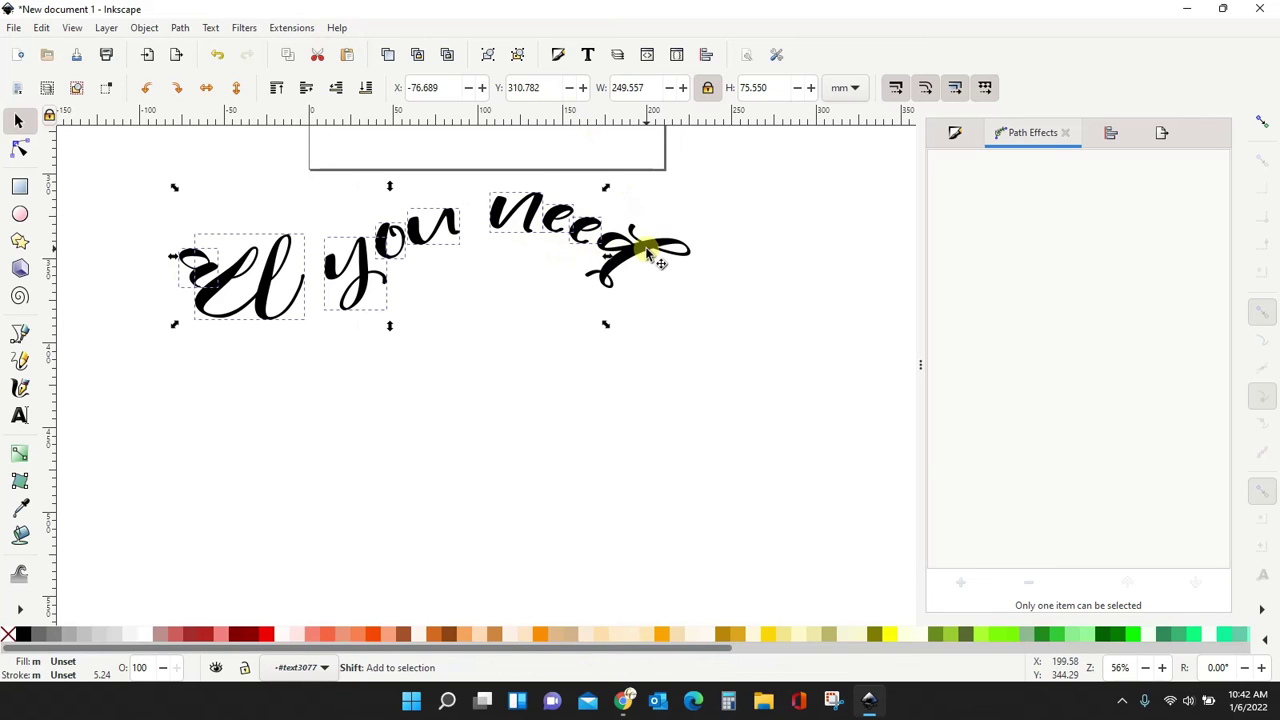
pyautogui.keyDown('shift'); pyautogui.click(647, 256); pyautogui.keyUp('shift')
pyautogui.click(180, 27)
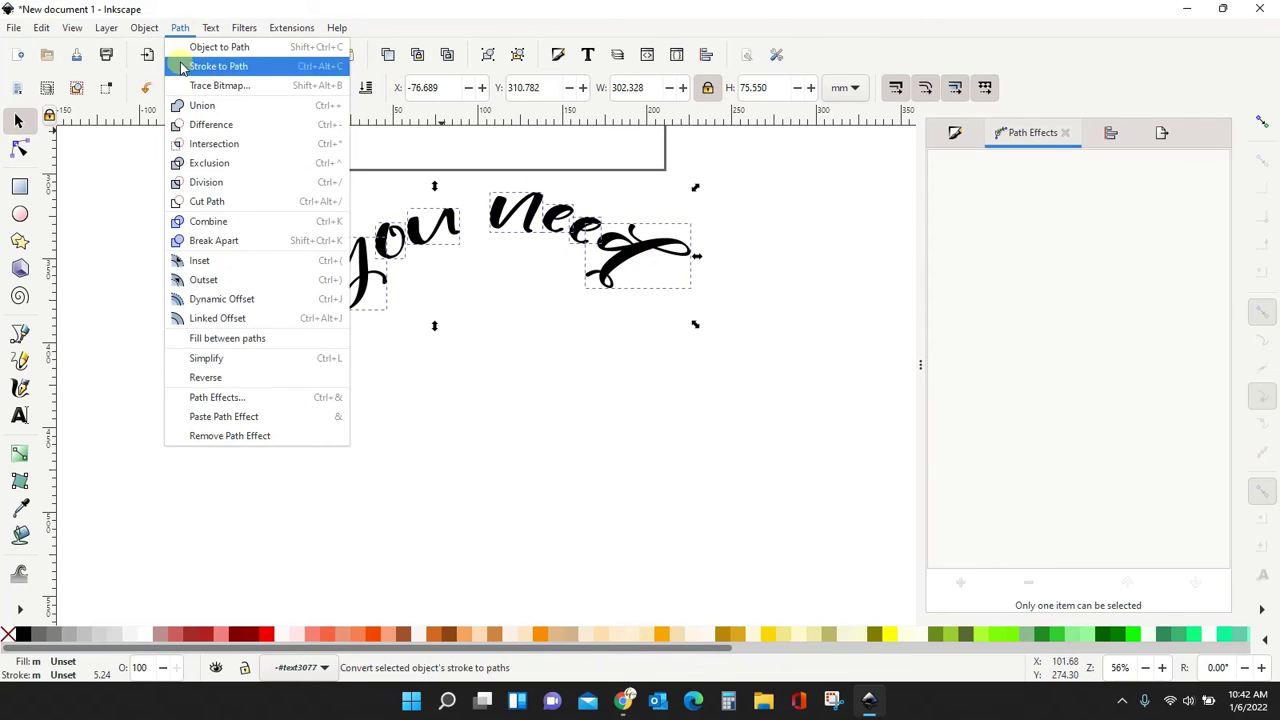
pyautogui.click(199, 106)
# Move the merged lettering down and right, then delete it.
pyautogui.click(428, 279)
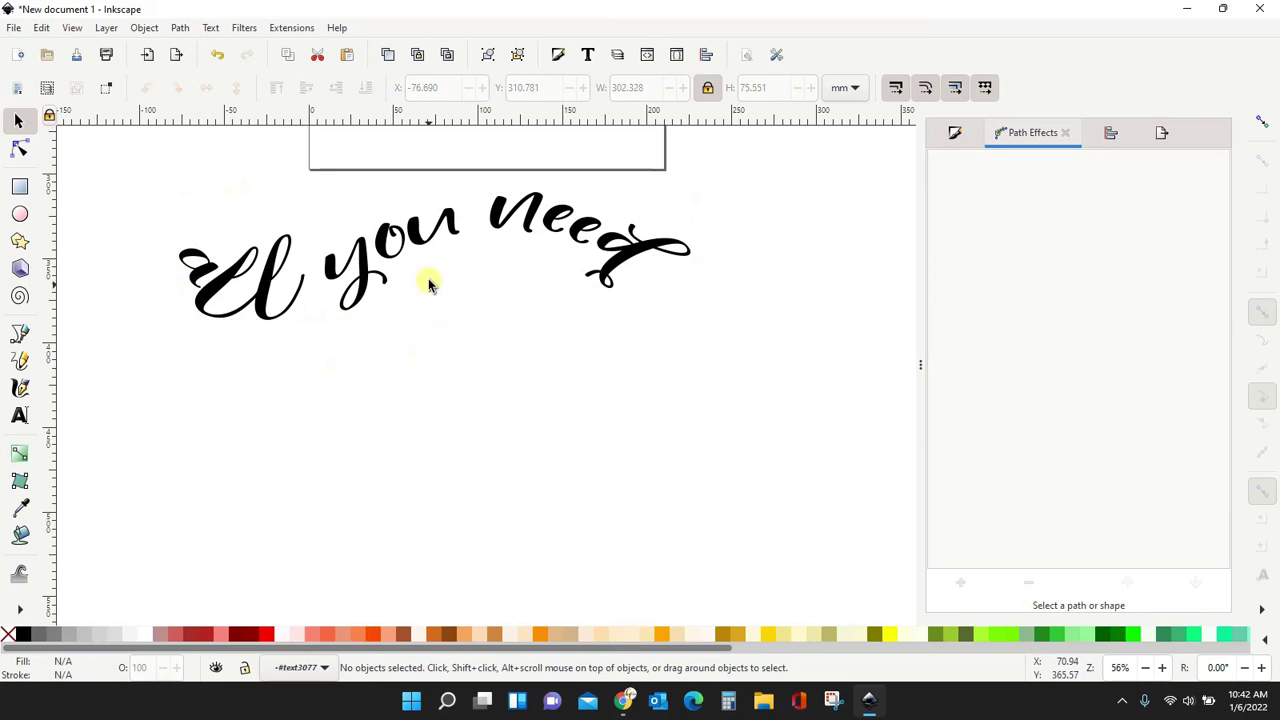
pyautogui.moveTo(428, 250); pyautogui.dragTo(515, 335)
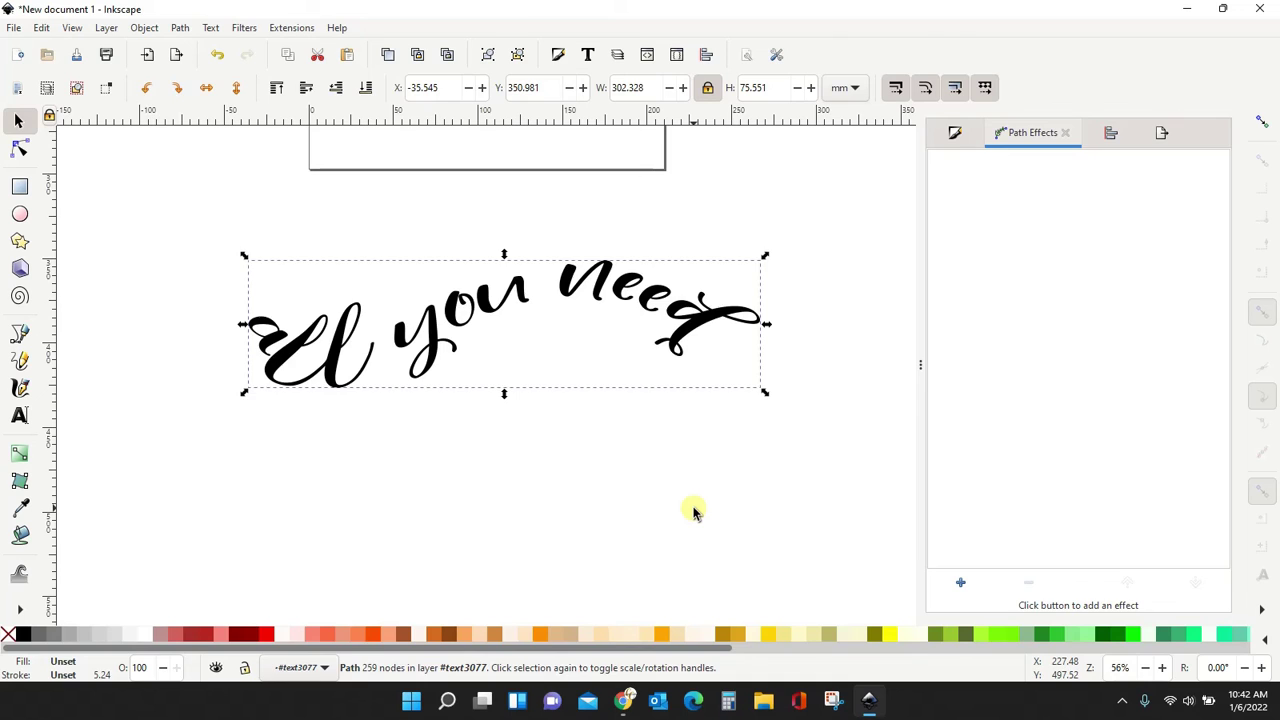
pyautogui.press('Delete')
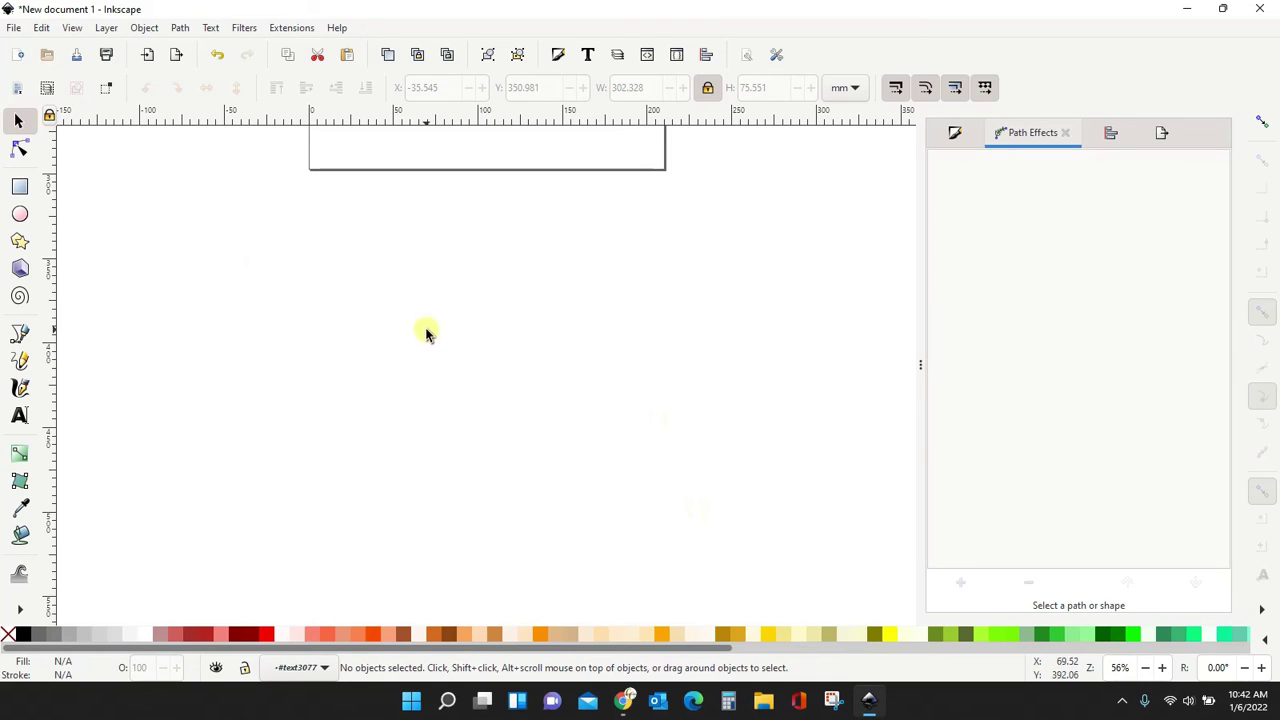
# Type 'all you need' in Hello Butterfly Script and enlarge it to about 233 × 70 mm.
pyautogui.click(20, 418)
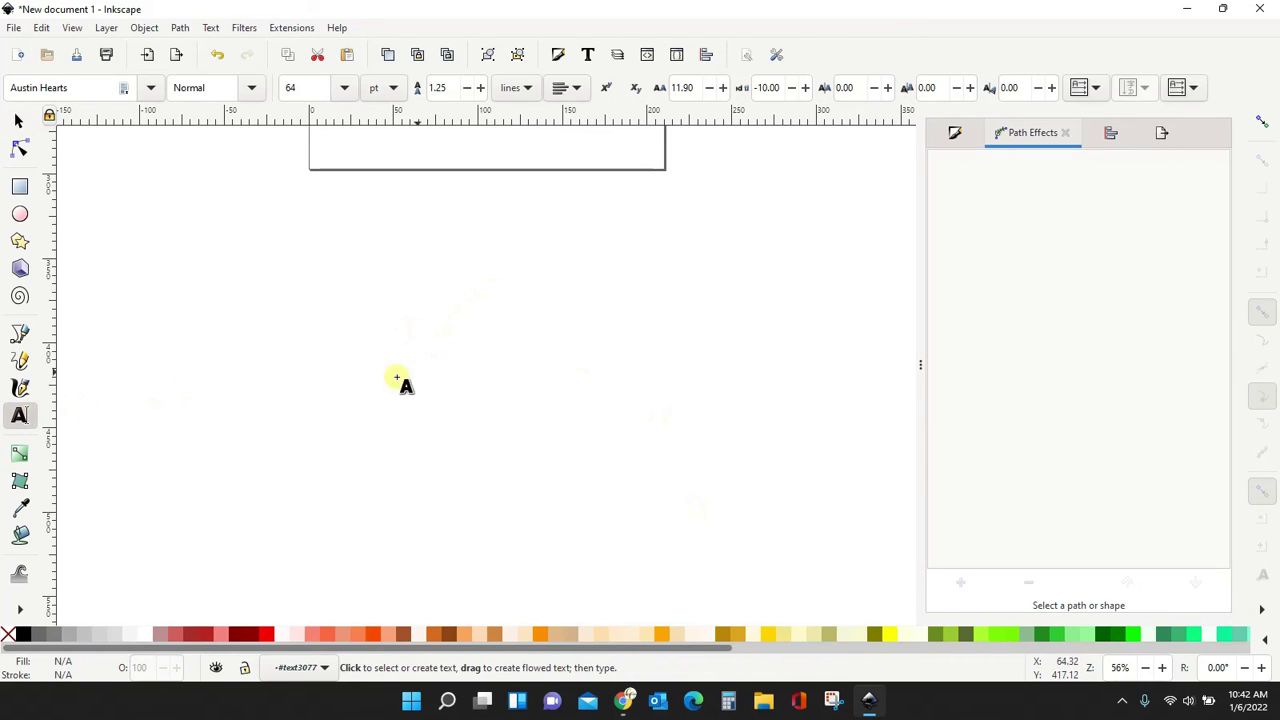
pyautogui.click(336, 364)
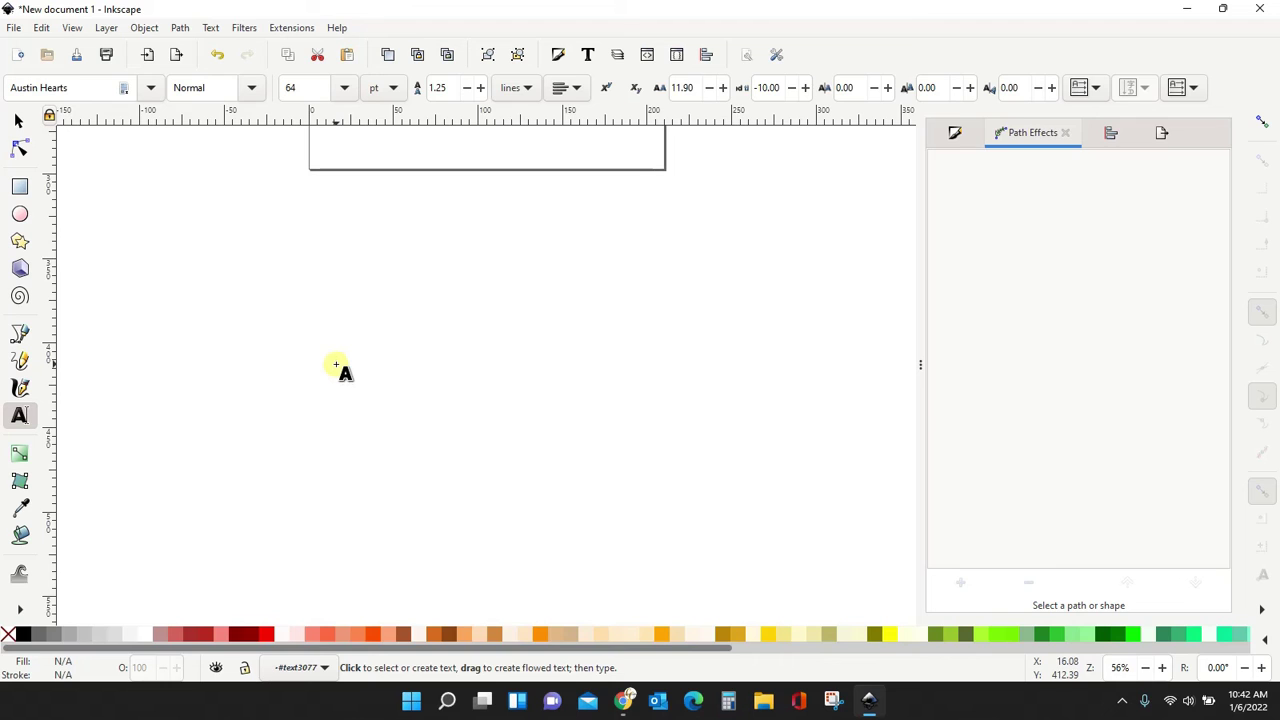
pyautogui.write('all you need')
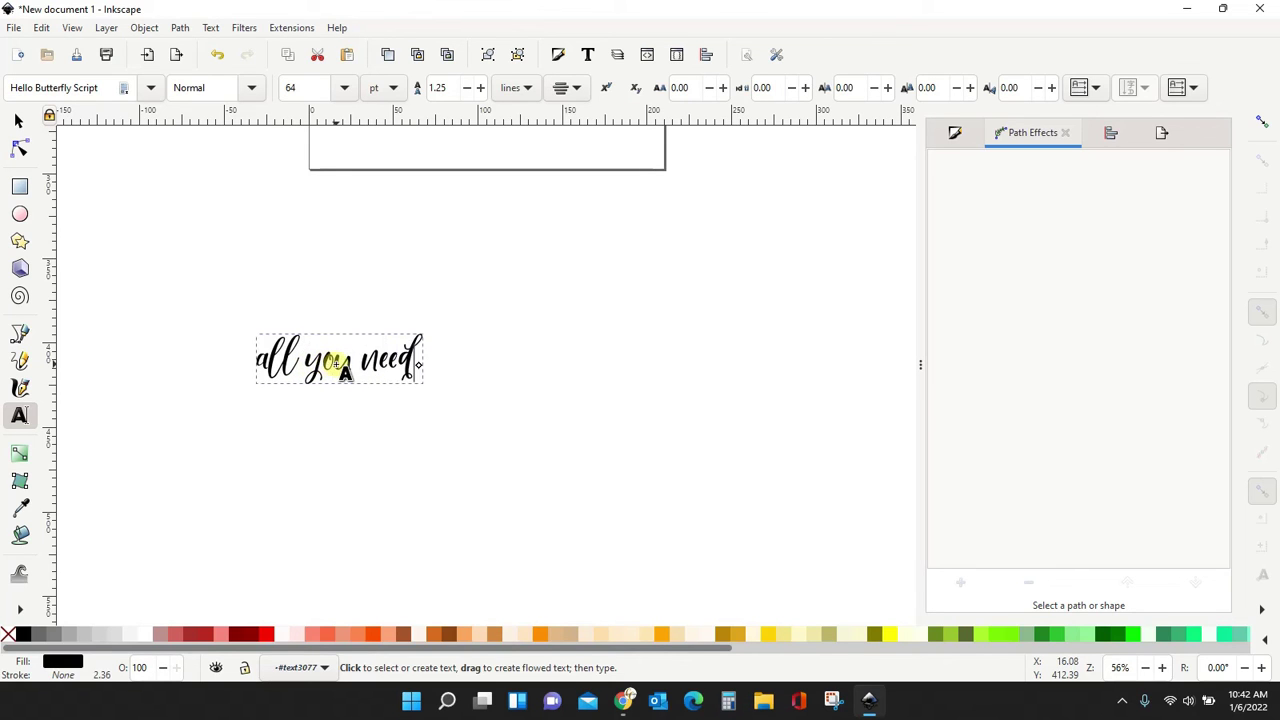
pyautogui.click(19, 120)
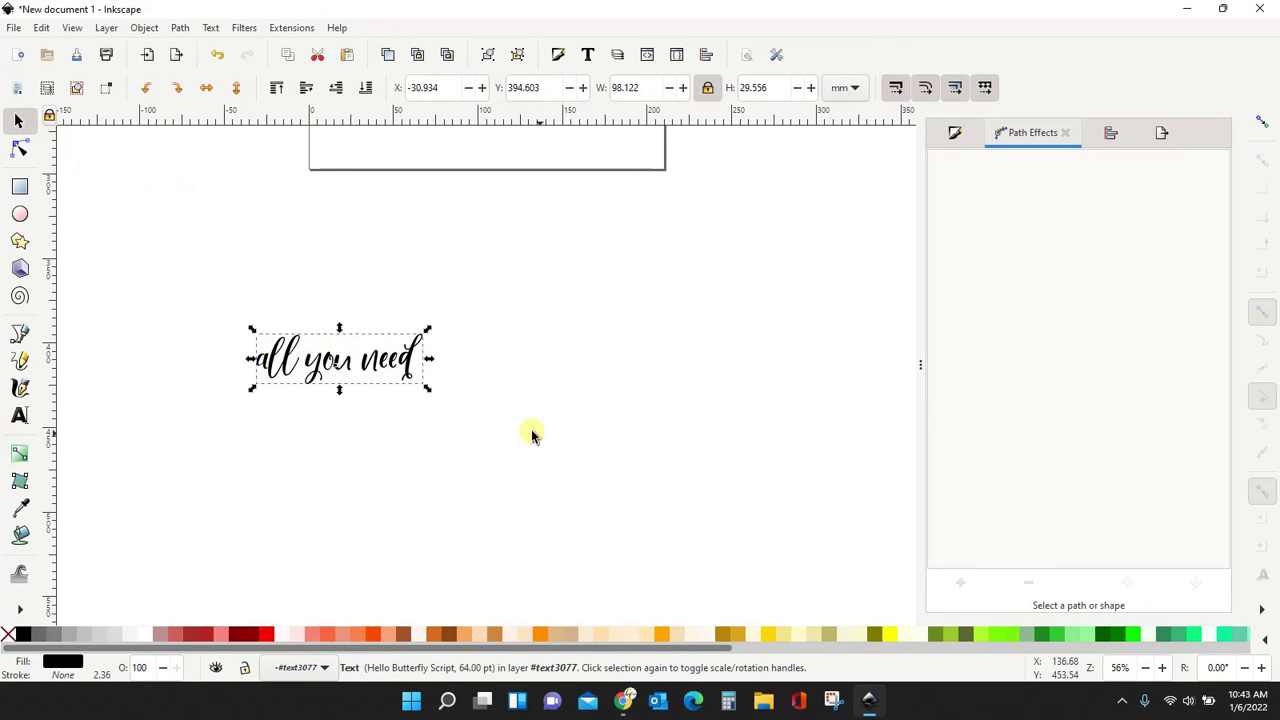
pyautogui.moveTo(428, 391); pyautogui.dragTo(654, 464)
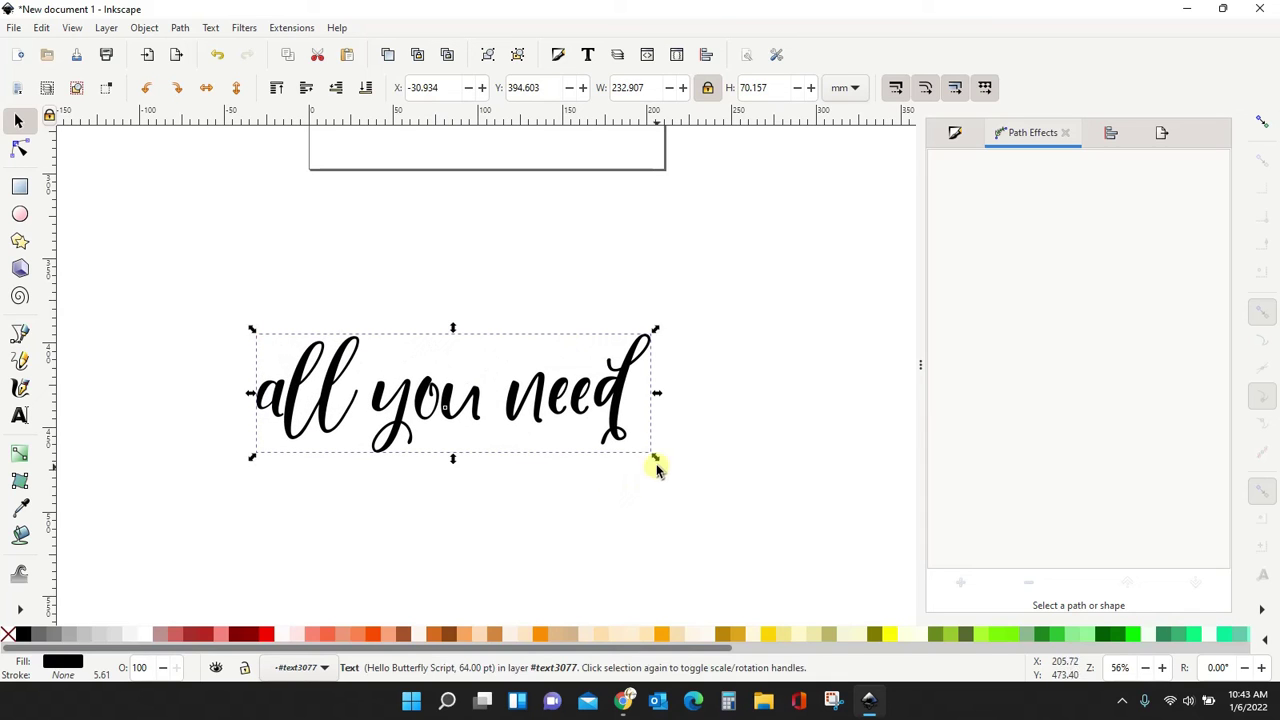
# Convert the new text to letter paths and apply a Bend path effect to it.
pyautogui.click(188, 31)
pyautogui.click(200, 47)
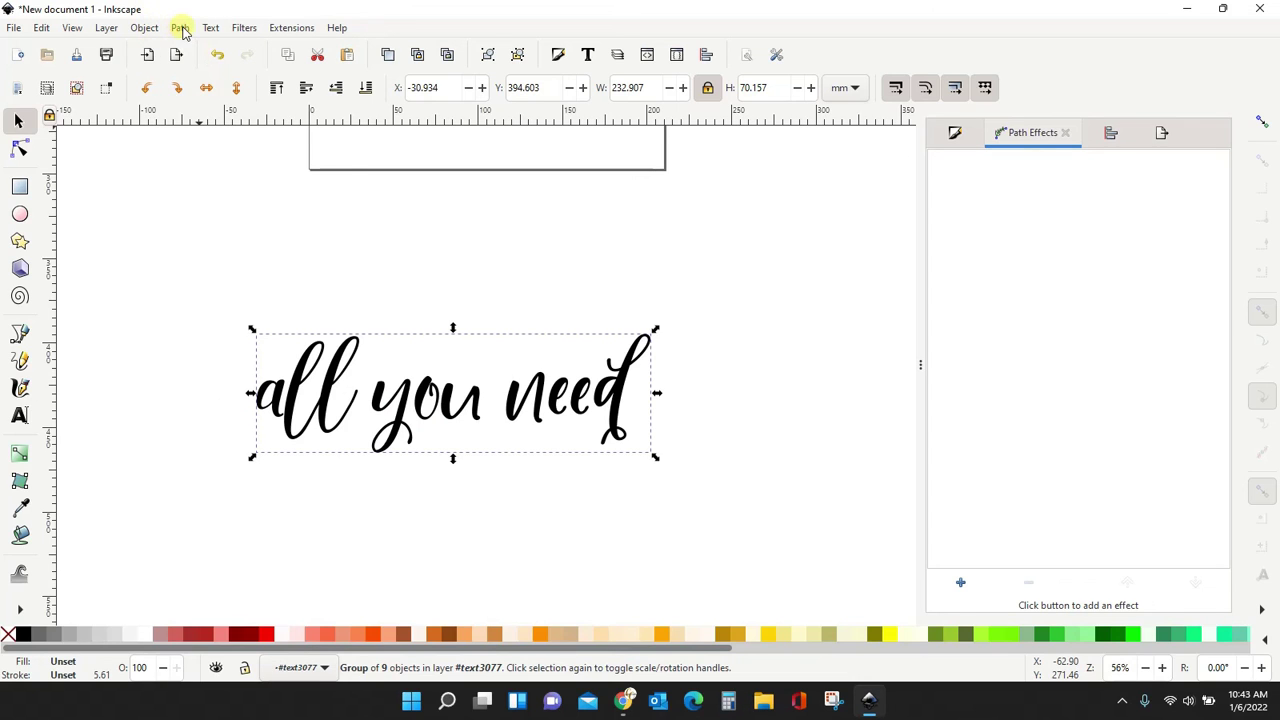
pyautogui.click(183, 31)
pyautogui.click(211, 397)
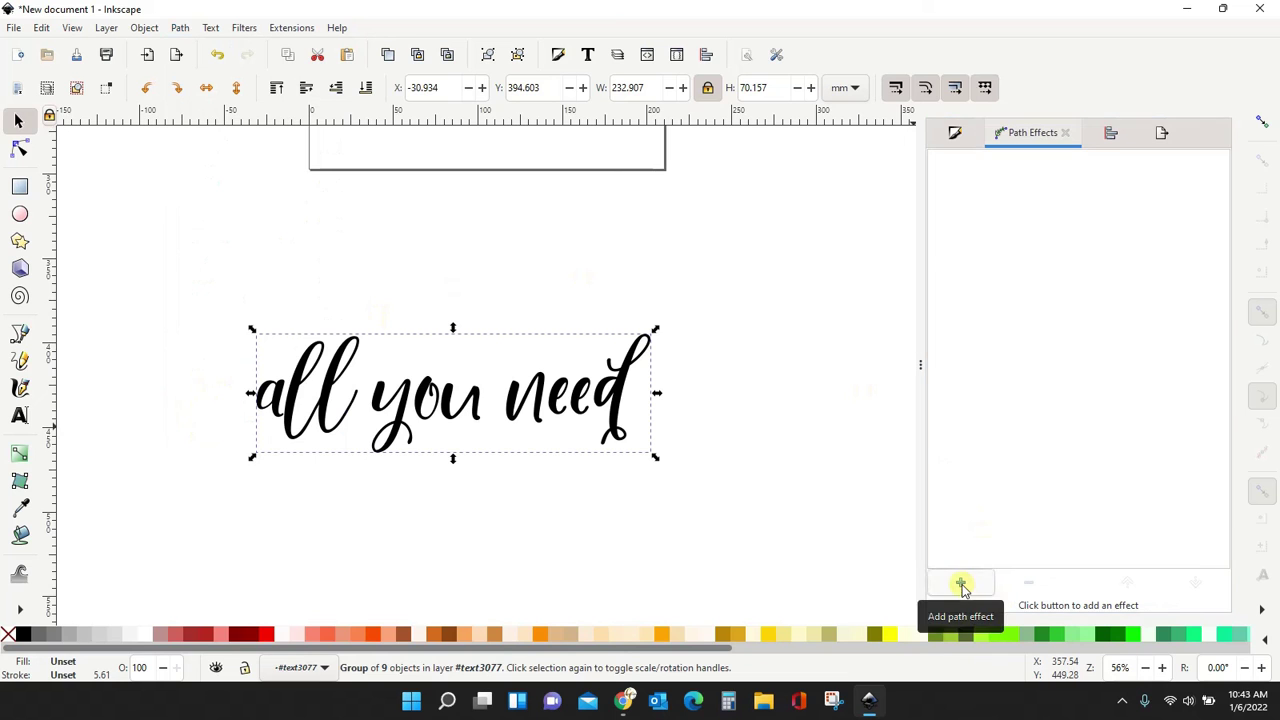
pyautogui.click(961, 585)
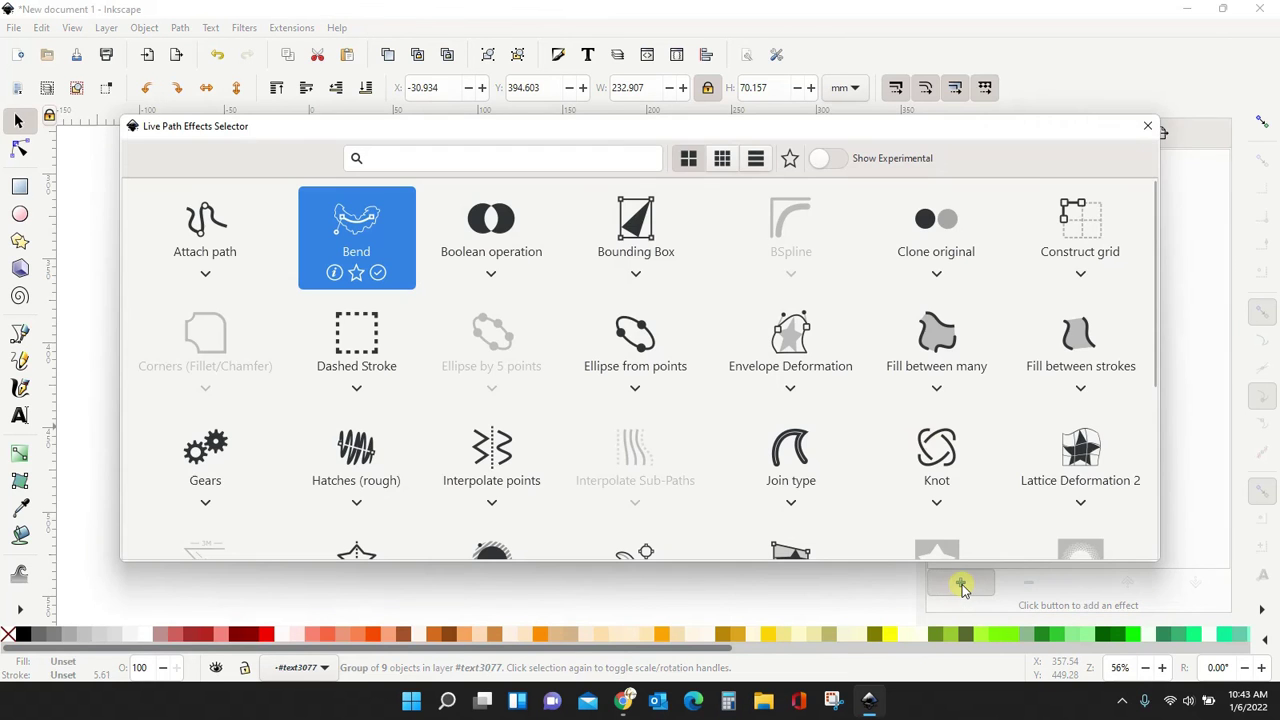
pyautogui.click(362, 230)
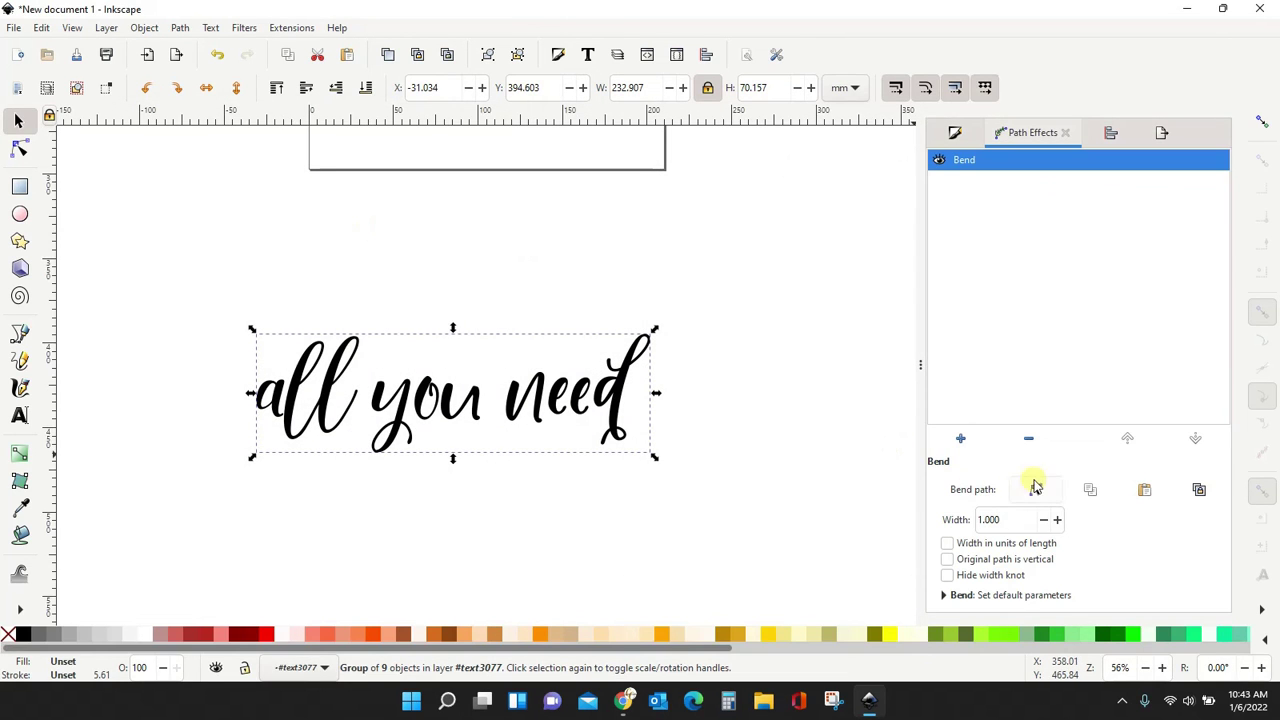
# Extend the bend path's end and raise the Bend width to 1.577, stretching the lettering.
pyautogui.click(1036, 491)
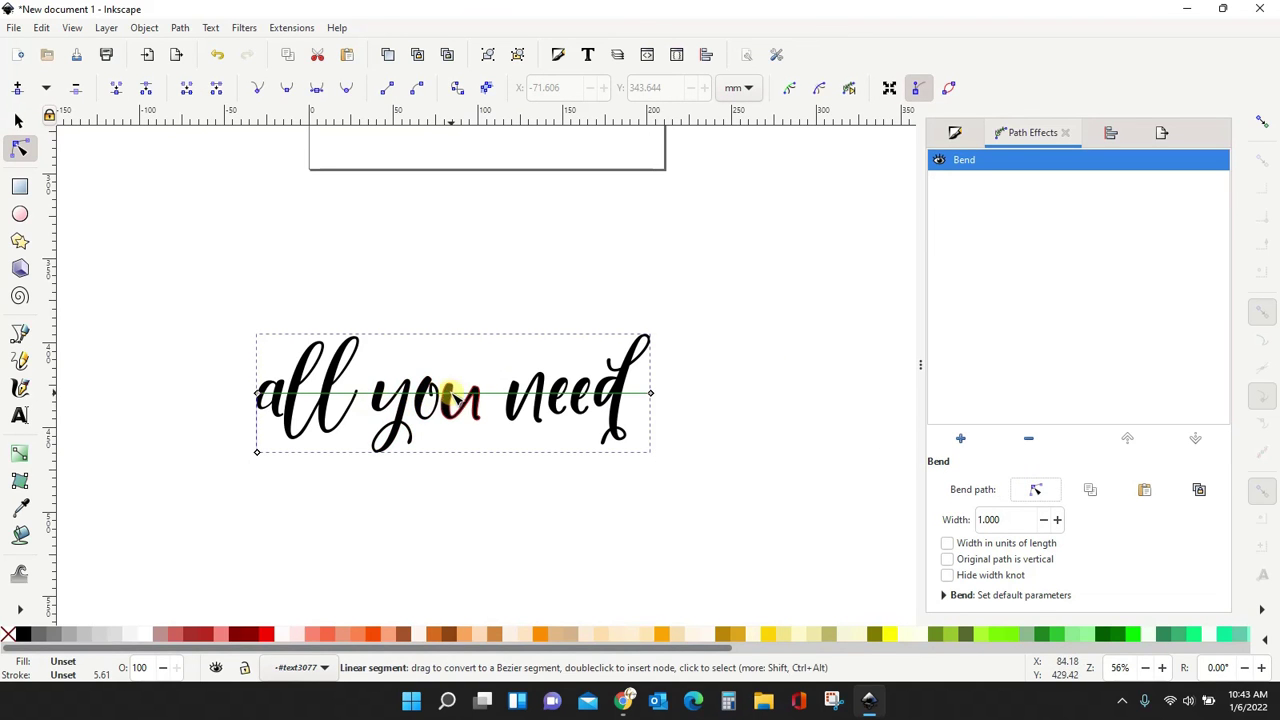
pyautogui.moveTo(451, 391)
pyautogui.mouseDown()
pyautogui.moveTo(464, 372)
pyautogui.moveTo(467, 265)
pyautogui.moveTo(462, 490)
pyautogui.moveTo(474, 520)
pyautogui.moveTo(471, 391)
pyautogui.mouseUp()
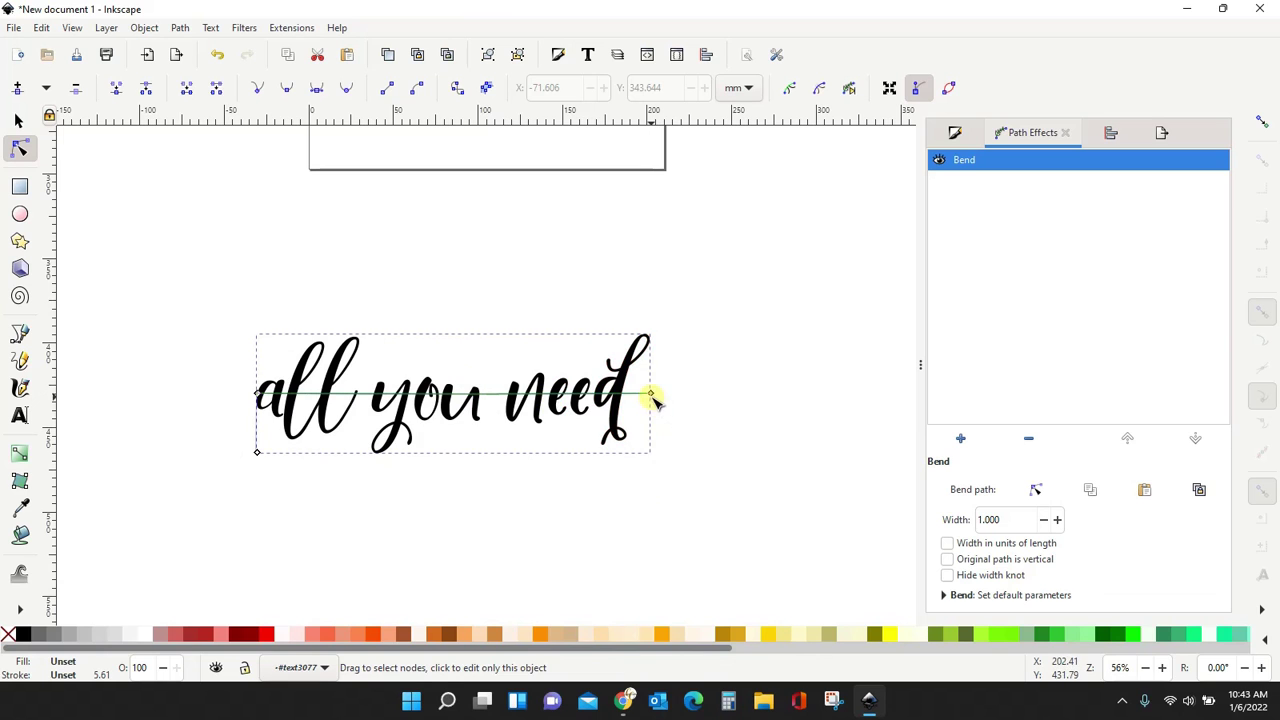
pyautogui.moveTo(651, 394); pyautogui.dragTo(700, 400)
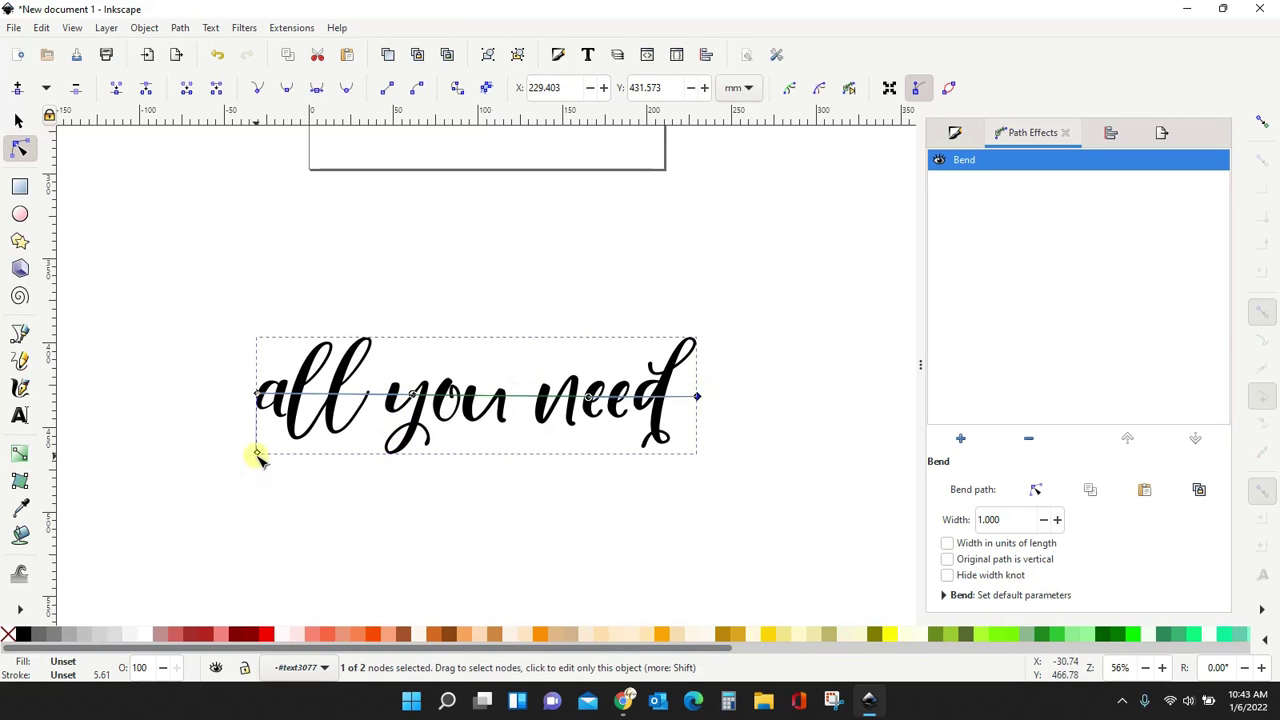
pyautogui.moveTo(257, 452); pyautogui.dragTo(266, 486)
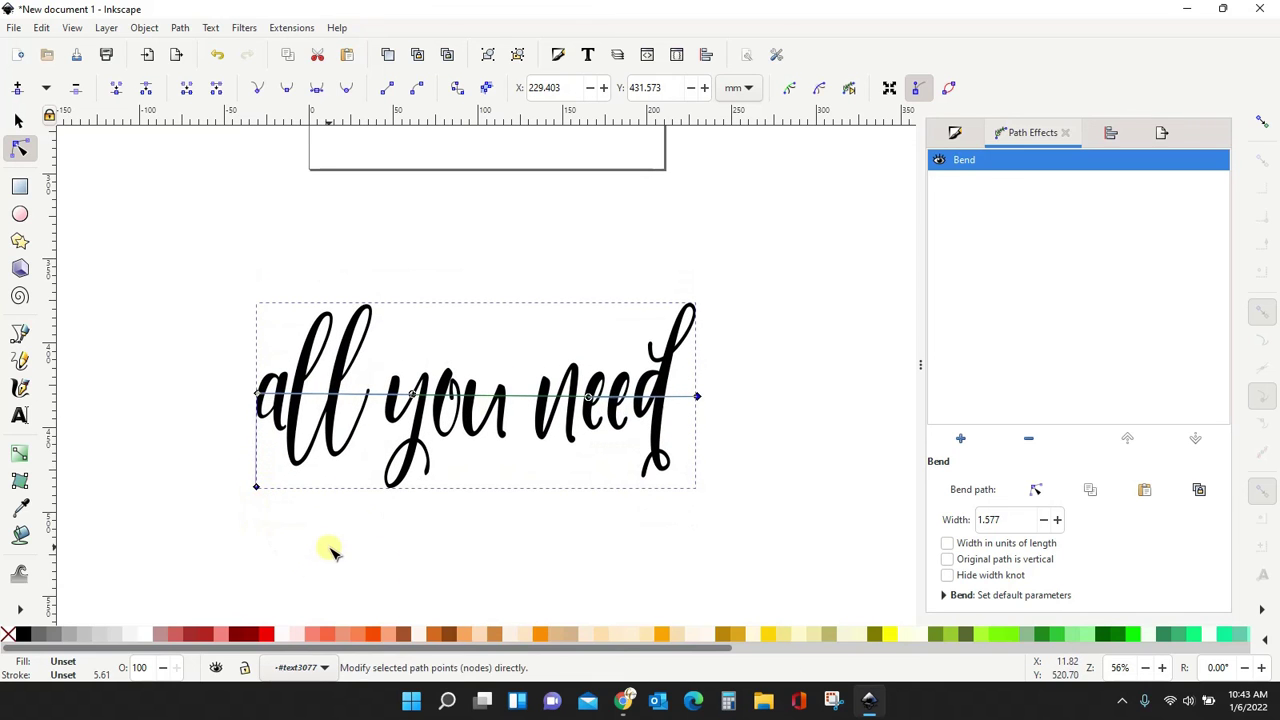